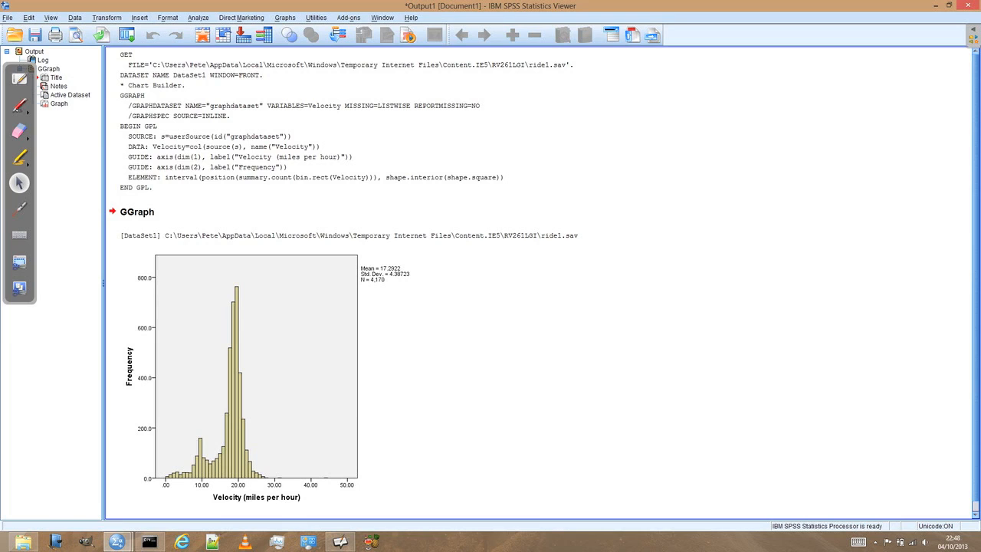
Step: Annotate the histogram: arrow and 'mode' at the peak, circle Mean, 20.00 and the 10 mph cluster, then clear
left_click(21, 105)
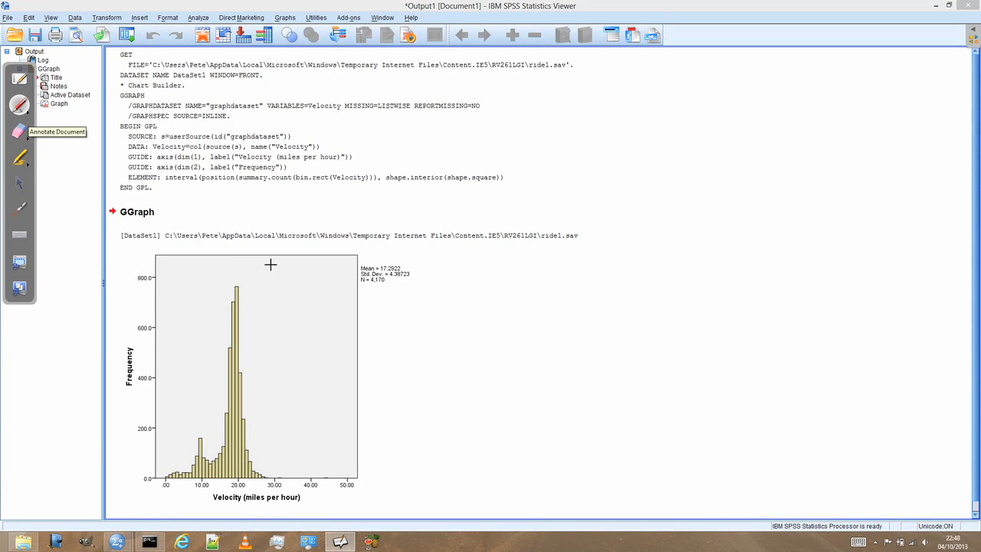
left_click_drag(256, 251, 237, 283)
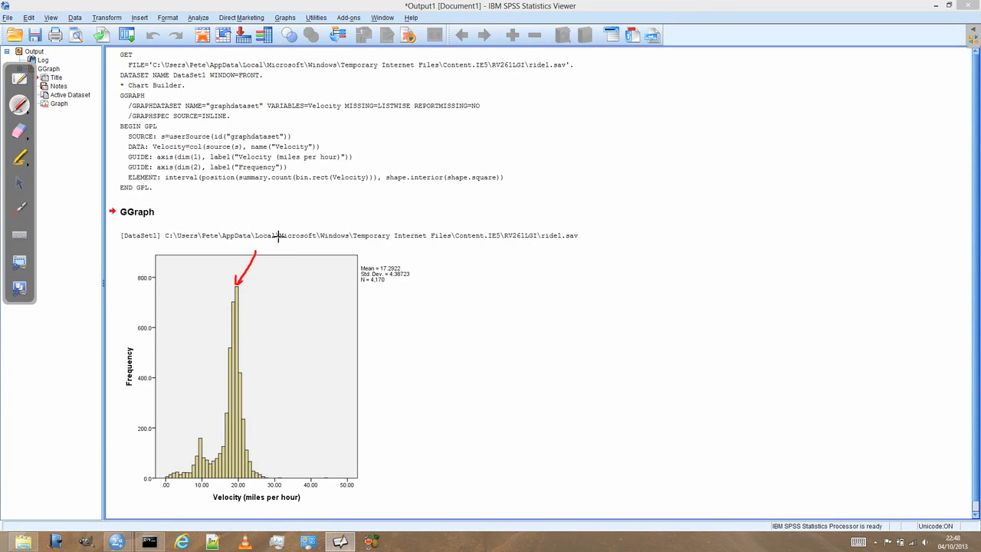
mouse_move(272, 251)
left_mouse_down()
mouse_move(300, 233)
mouse_move(316, 236)
mouse_move(328, 192)
mouse_move(337, 219)
mouse_move(354, 213)
left_mouse_up()
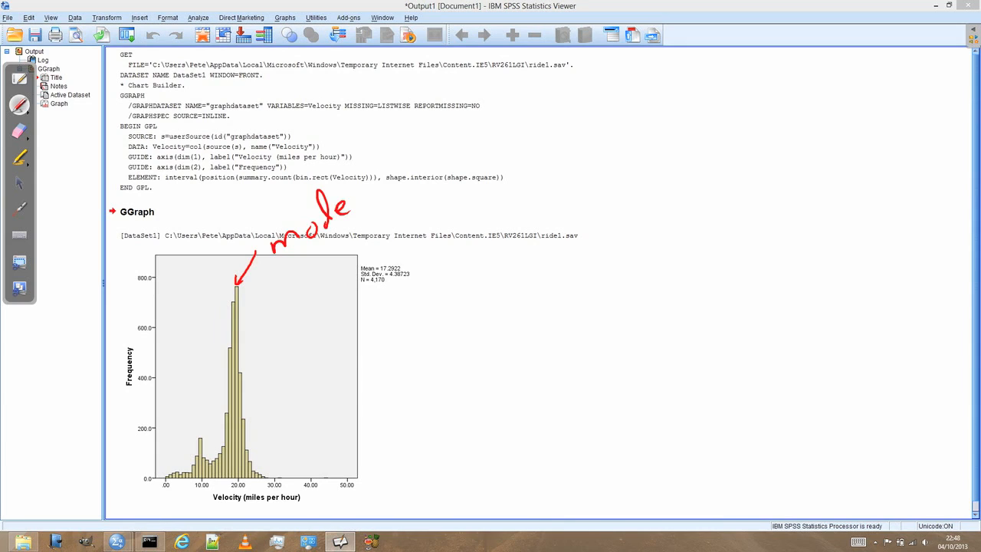
left_click_drag(391, 257, 429, 269)
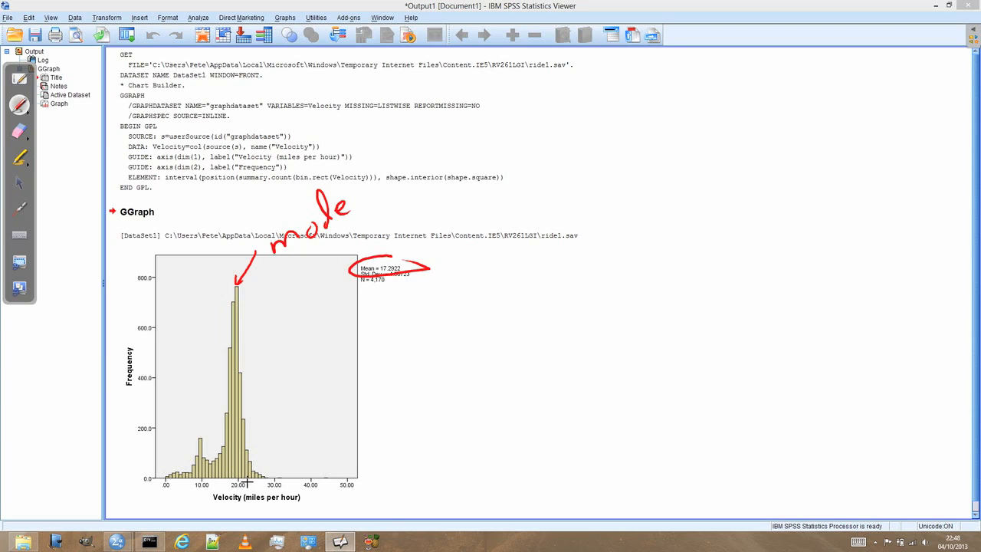
left_click_drag(239, 489, 230, 495)
mouse_move(165, 461)
left_mouse_down()
mouse_move(170, 498)
mouse_move(209, 491)
mouse_move(191, 435)
mouse_move(157, 464)
left_mouse_up()
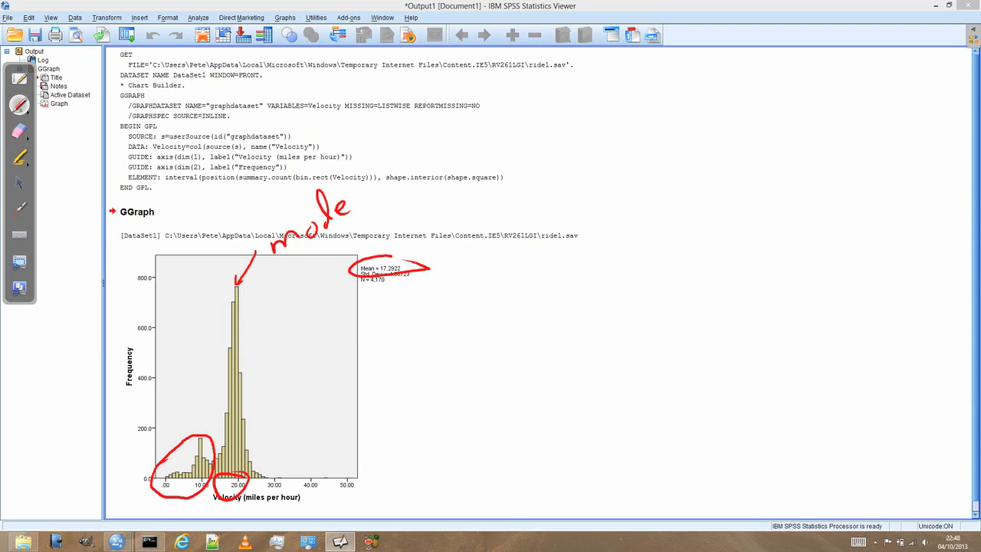
key("e")
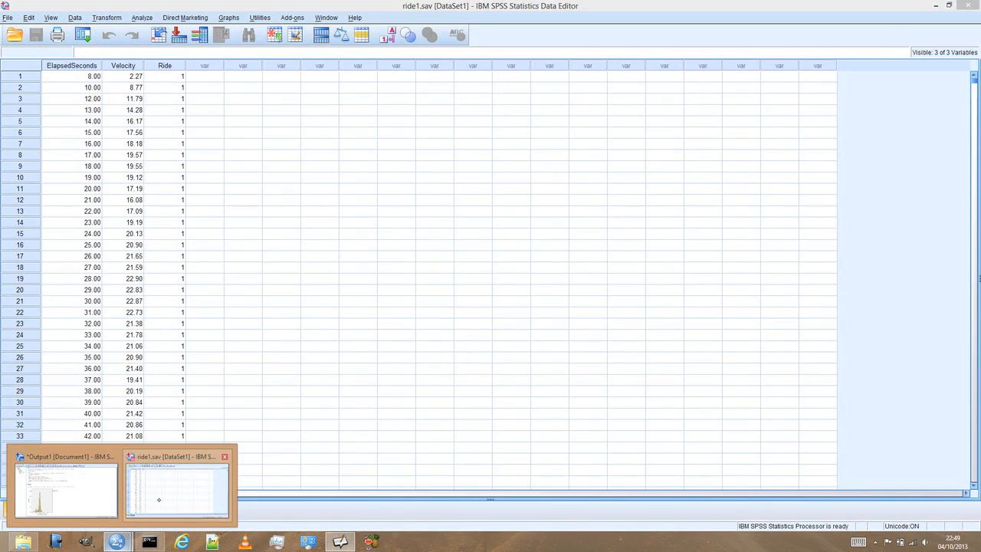
Step: Bring the ride1 data window forward and go to the Analyze descriptive statistics menu
left_click(161, 500)
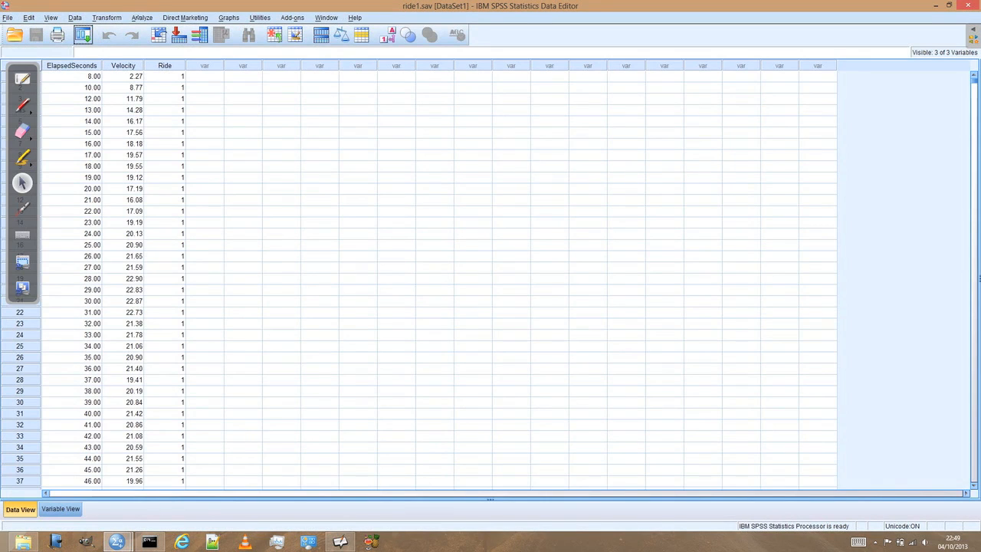
left_click(141, 17)
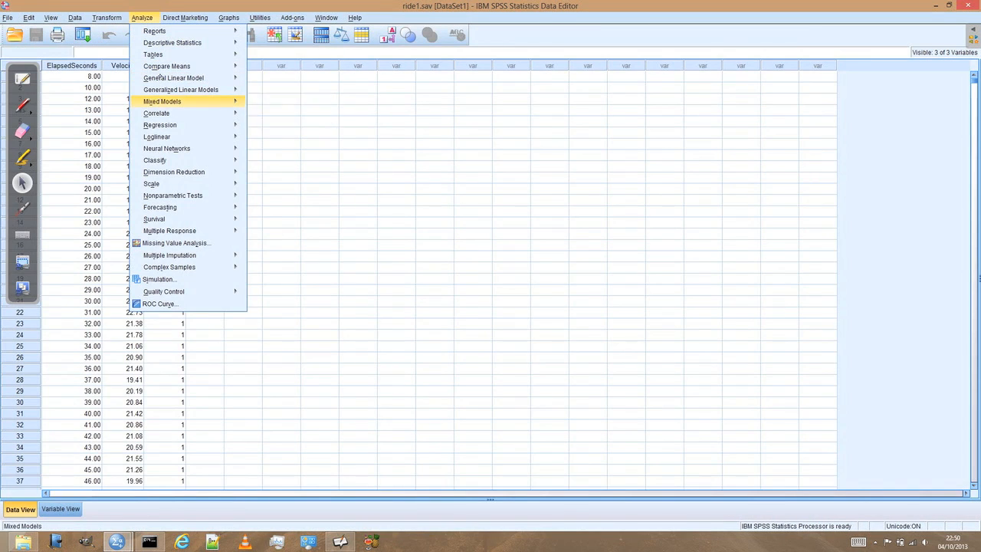
mouse_move(173, 42)
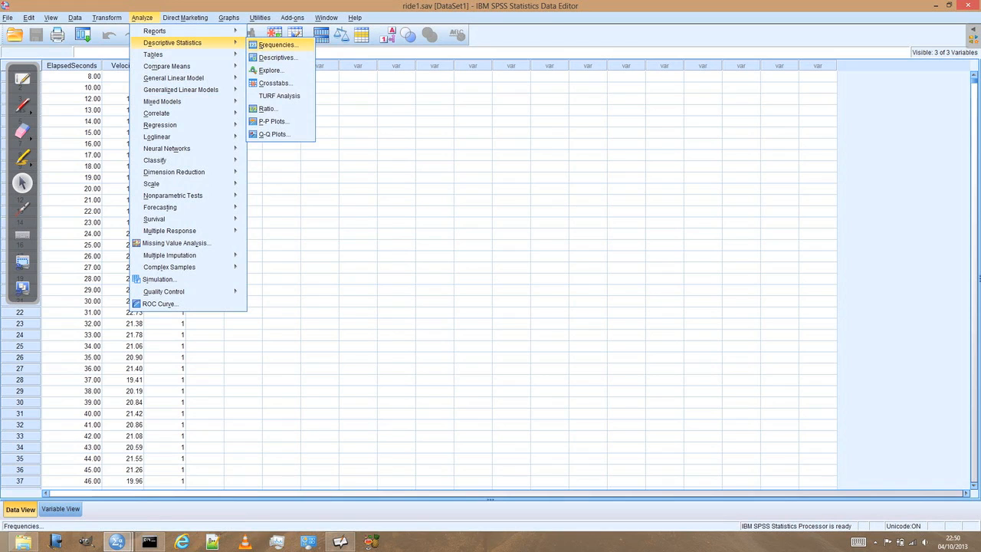
Step: Start a Frequencies analysis with Velocity (miles per hour) as the variable
left_click(265, 46)
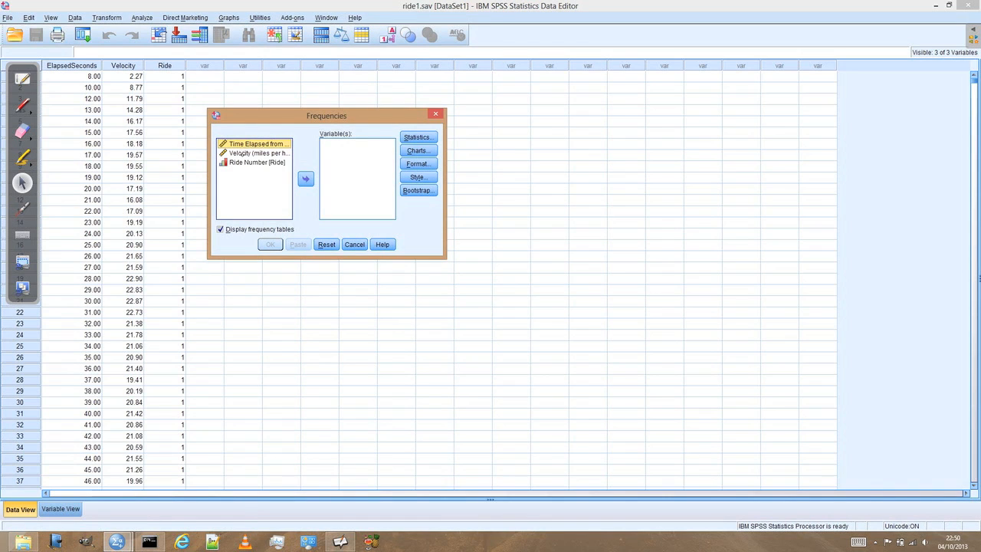
left_click(244, 155)
left_click(306, 180)
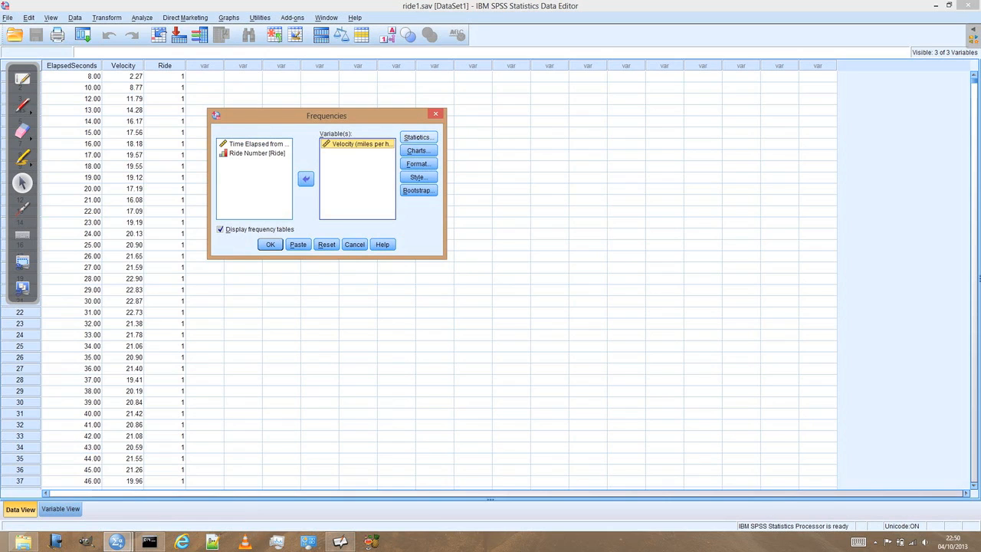
Step: In Frequencies Statistics, tick Mean, Median, Mode, Std. deviation and Range
left_click(417, 136)
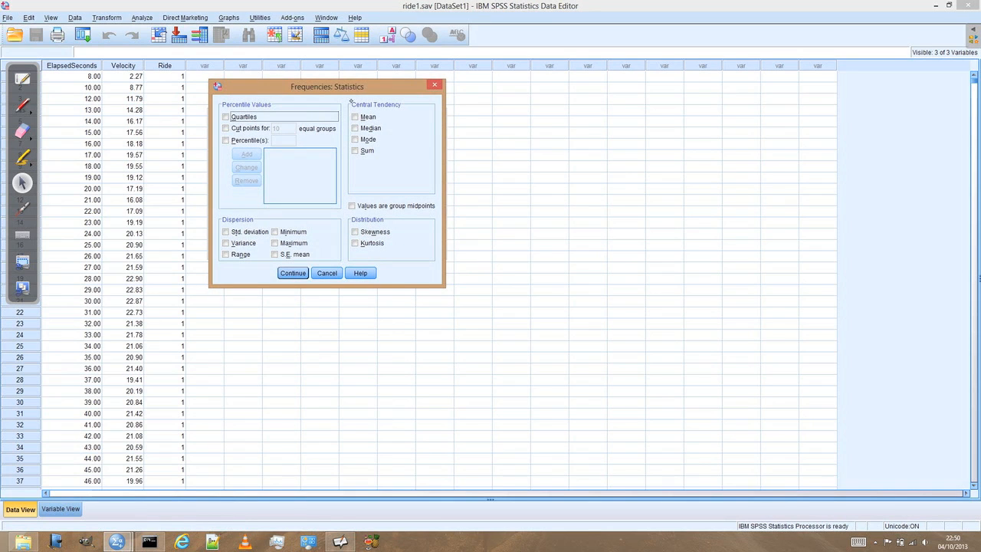
left_click(355, 117)
left_click(355, 128)
left_click(355, 139)
left_click(225, 231)
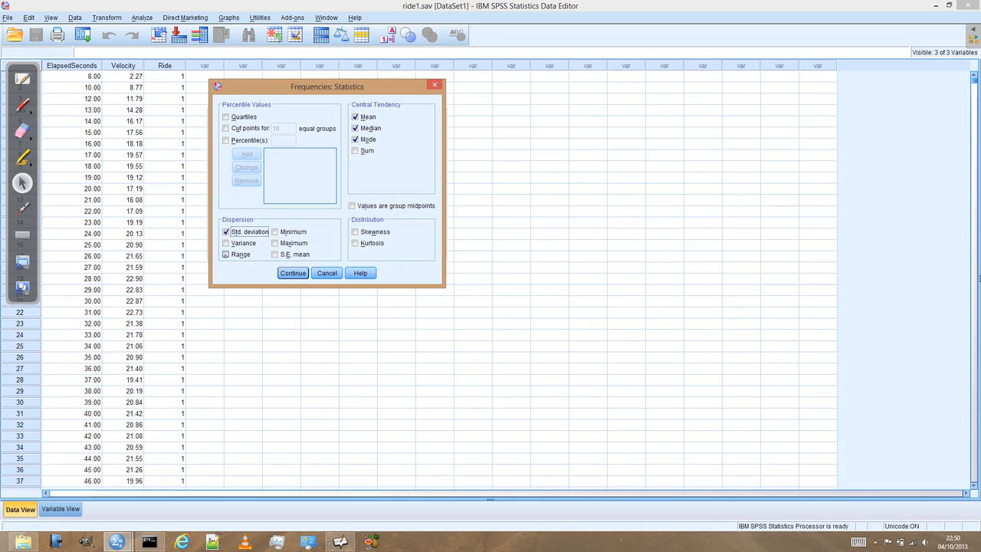
left_click(226, 255)
Step: Run Frequencies on Velocity with frequency tables turned off, producing the Statistics table
left_click(293, 273)
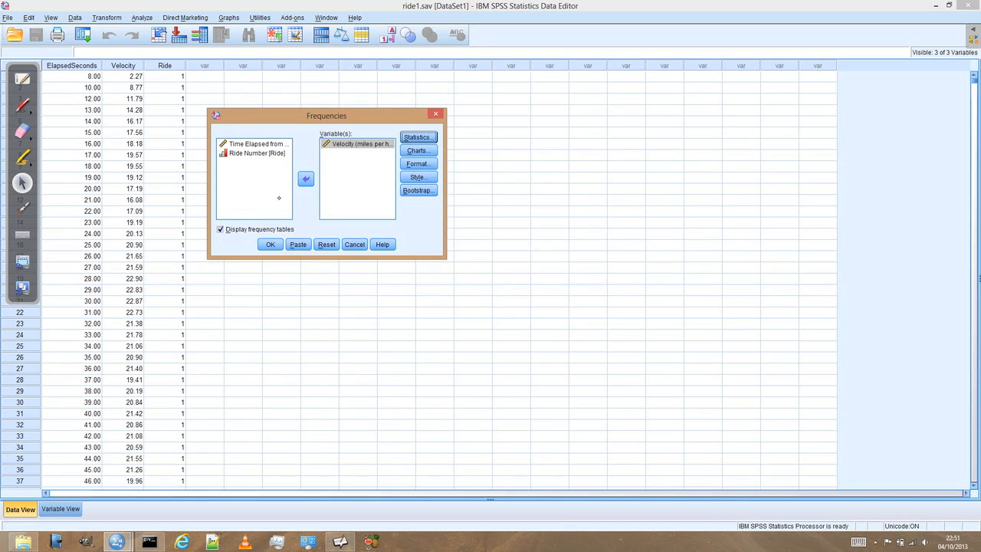
left_click(220, 229)
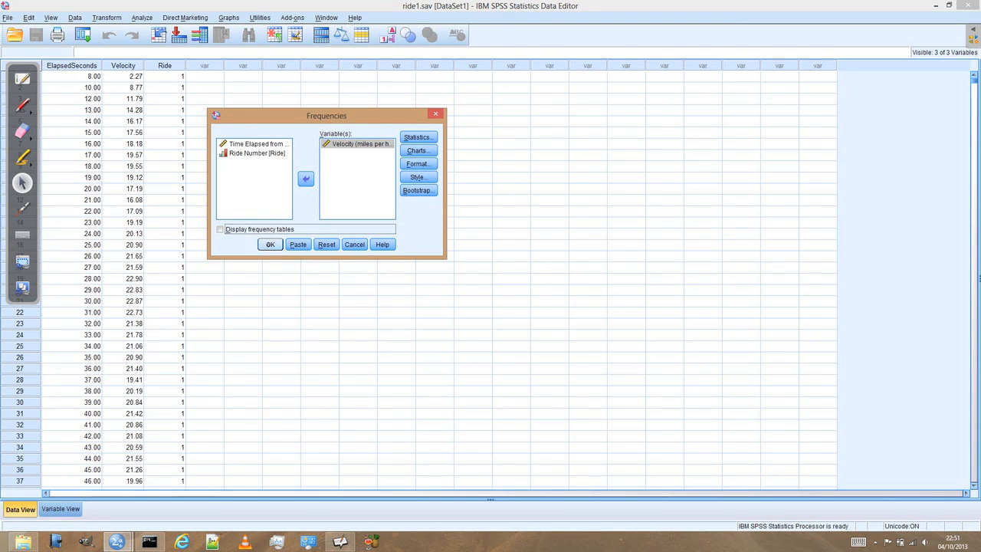
left_click(270, 244)
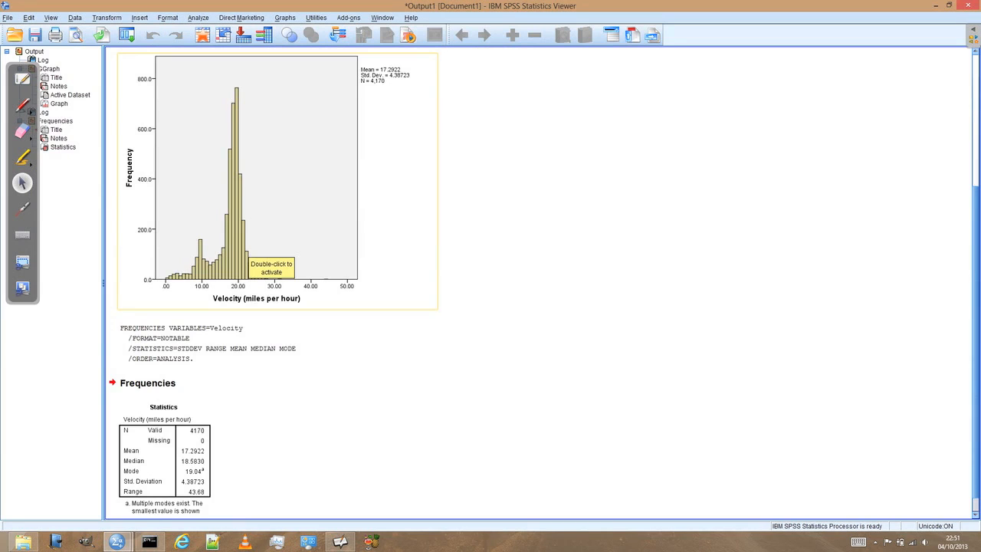
Step: Highlight the Velocity Statistics table in the Output Viewer, noting the multiple-modes footnote
left_click(22, 104)
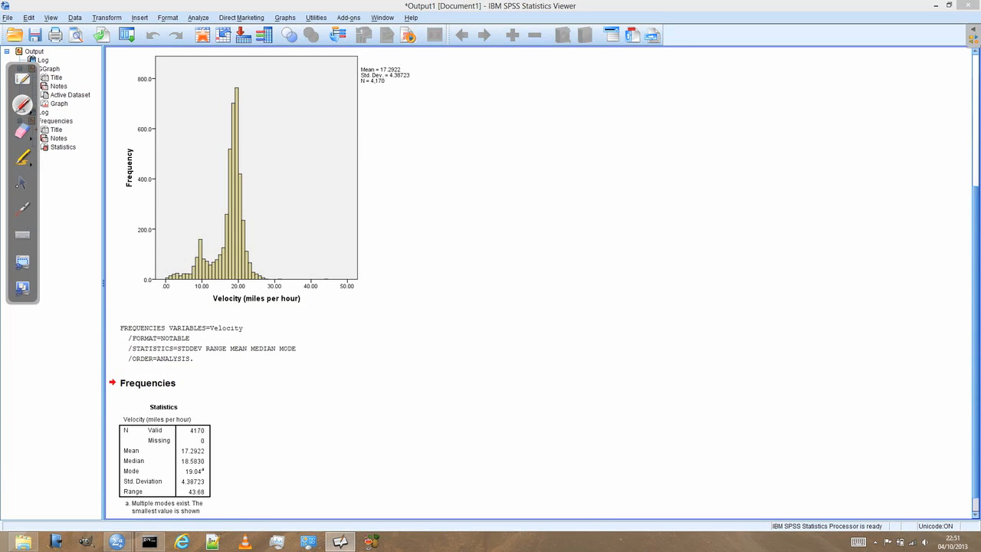
left_click(21, 184)
left_click(146, 461)
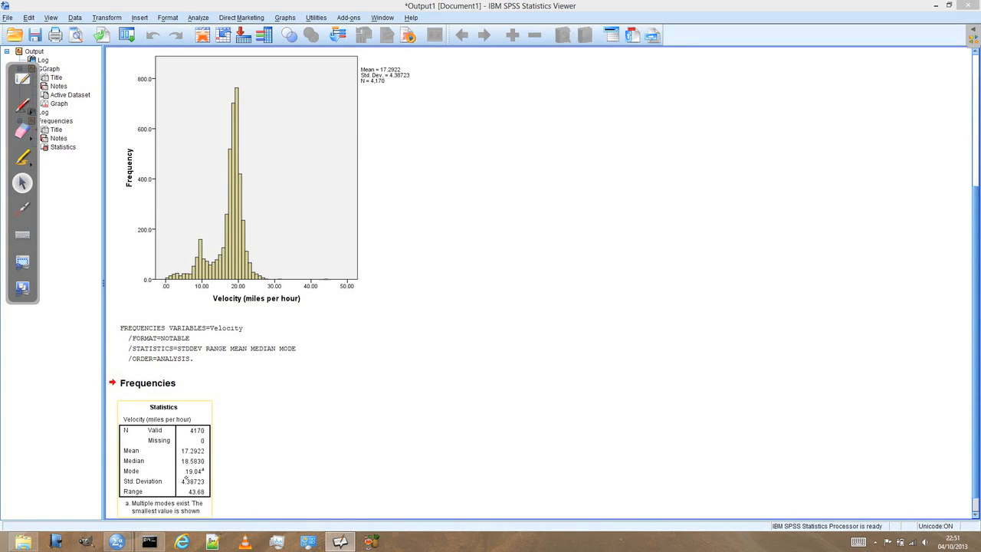
left_click(91, 484)
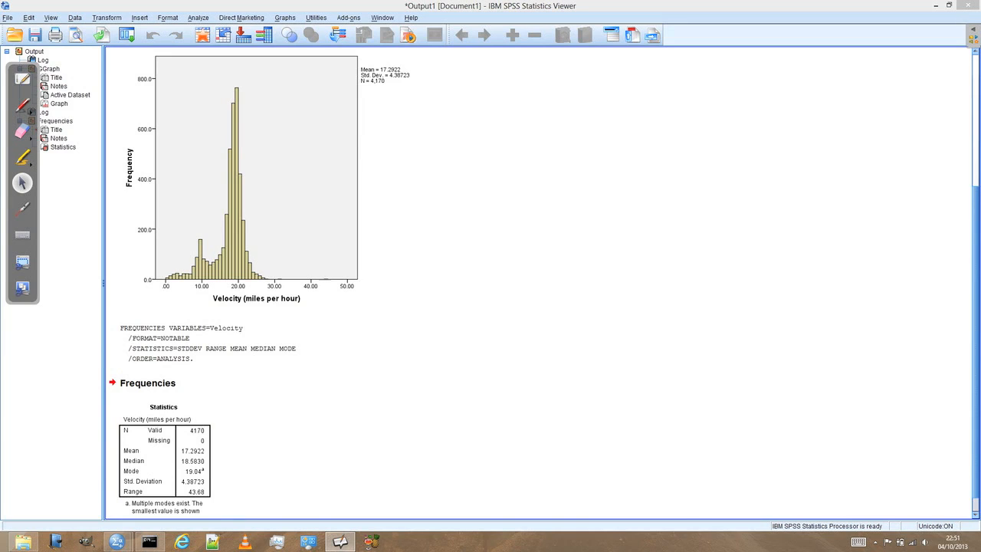
left_click(340, 541)
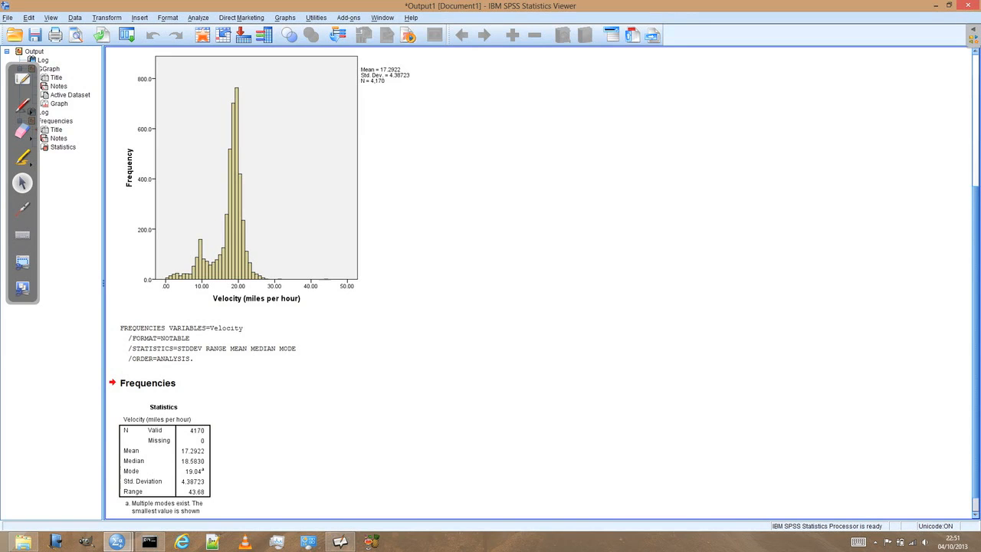
left_click(163, 452)
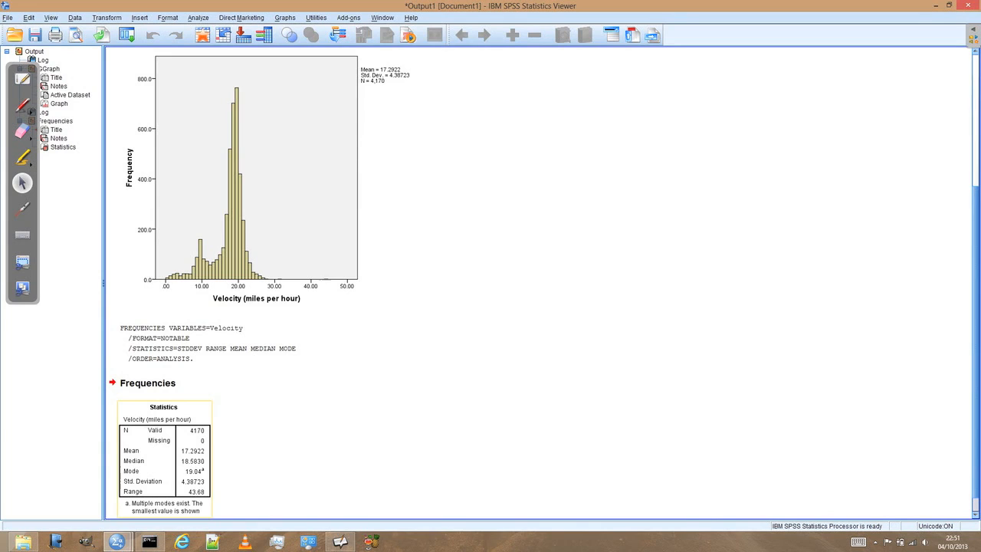
key("Escape")
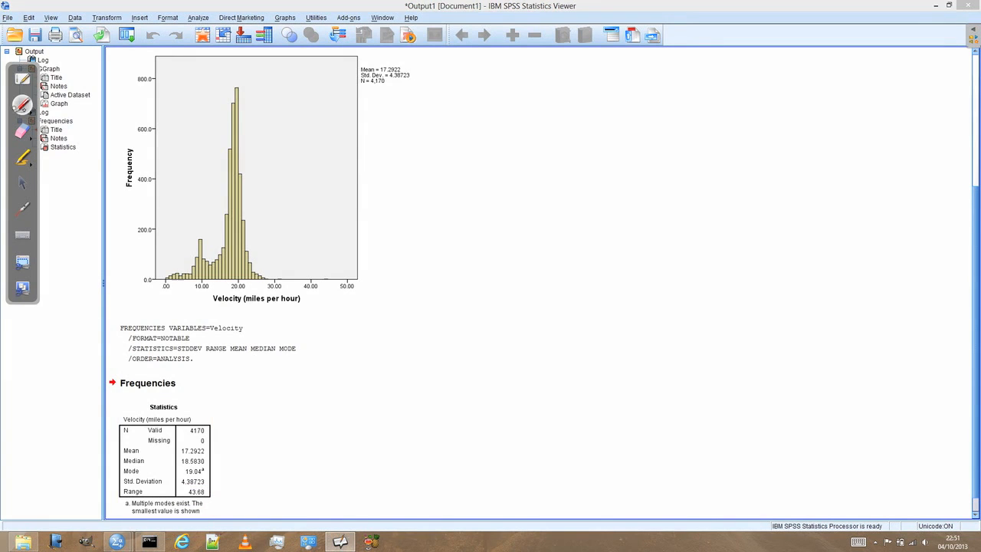
mouse_move(181, 230)
left_mouse_down()
mouse_move(206, 289)
mouse_move(164, 237)
left_mouse_up()
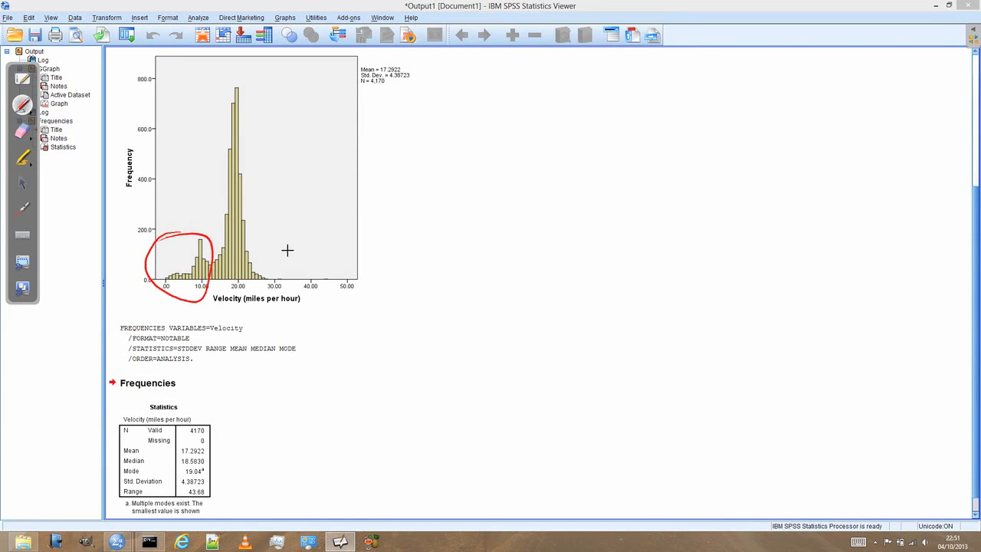
mouse_move(288, 247)
left_mouse_down()
mouse_move(272, 276)
mouse_move(276, 295)
mouse_move(350, 275)
mouse_move(322, 245)
mouse_move(280, 245)
mouse_move(269, 260)
left_mouse_up()
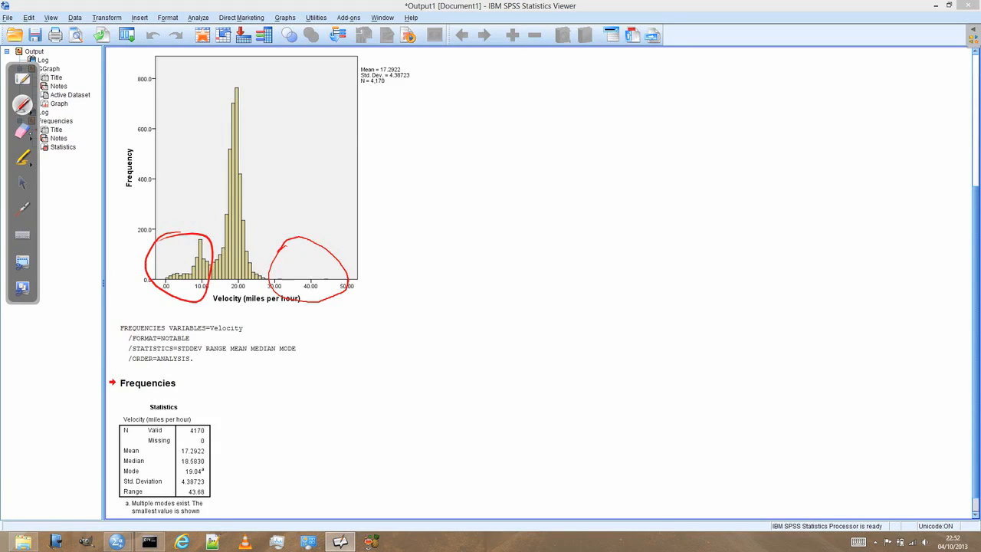
left_click(22, 132)
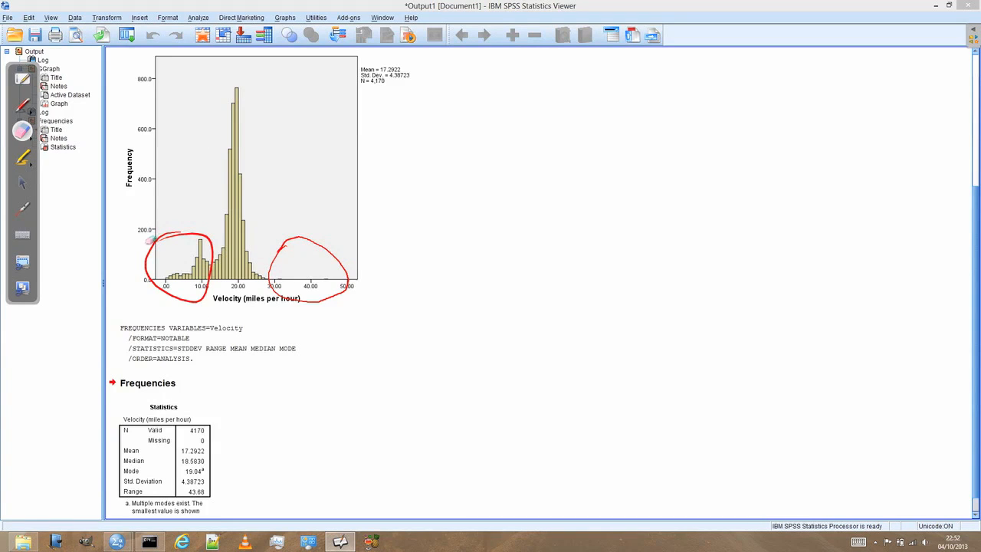
left_click_drag(150, 242, 175, 233)
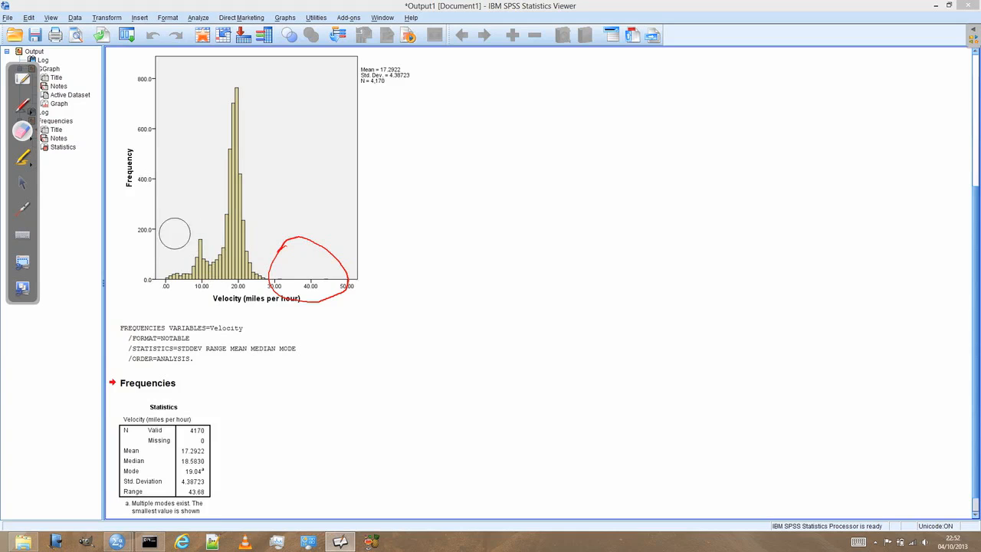
mouse_move(268, 256)
left_mouse_down()
mouse_move(347, 279)
mouse_move(284, 237)
left_mouse_up()
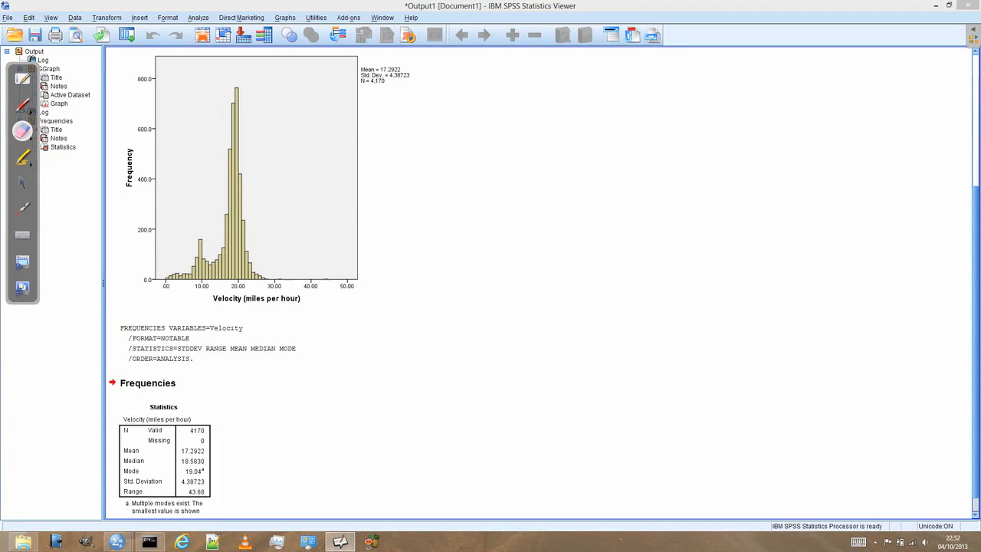
Step: From the ride1.sav data, start Data > Select Cases with Velocity and 'If condition is satisfied'
left_click(22, 184)
mouse_move(116, 542)
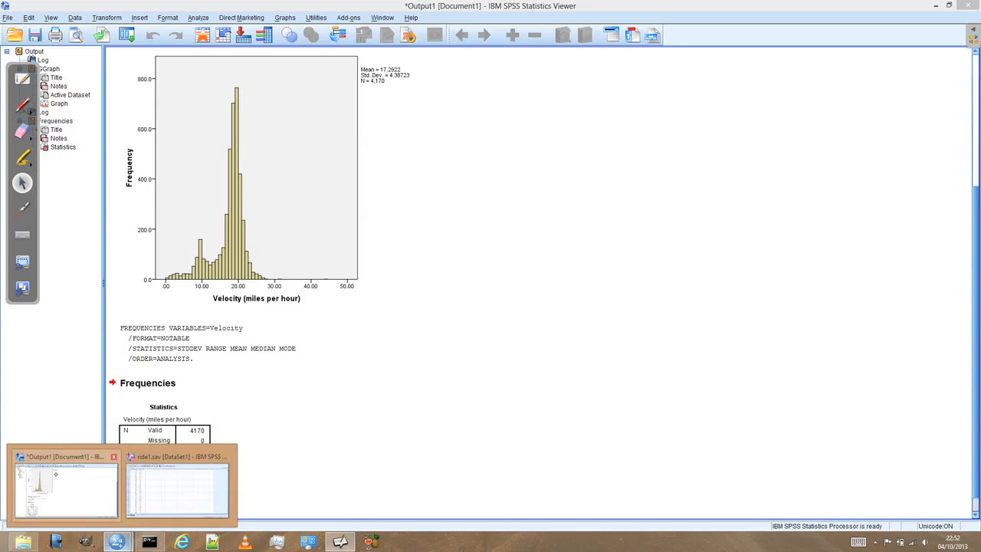
left_click(176, 490)
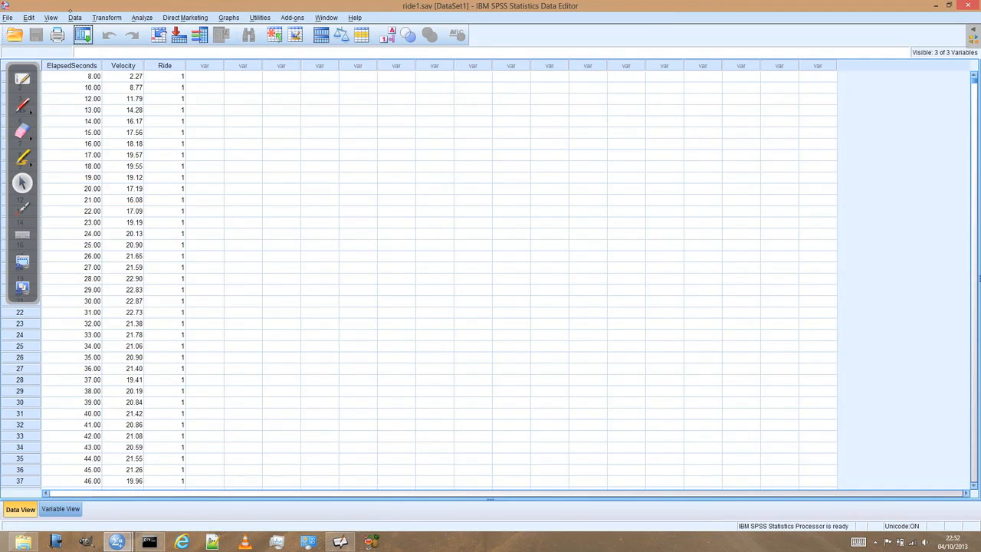
left_click(74, 17)
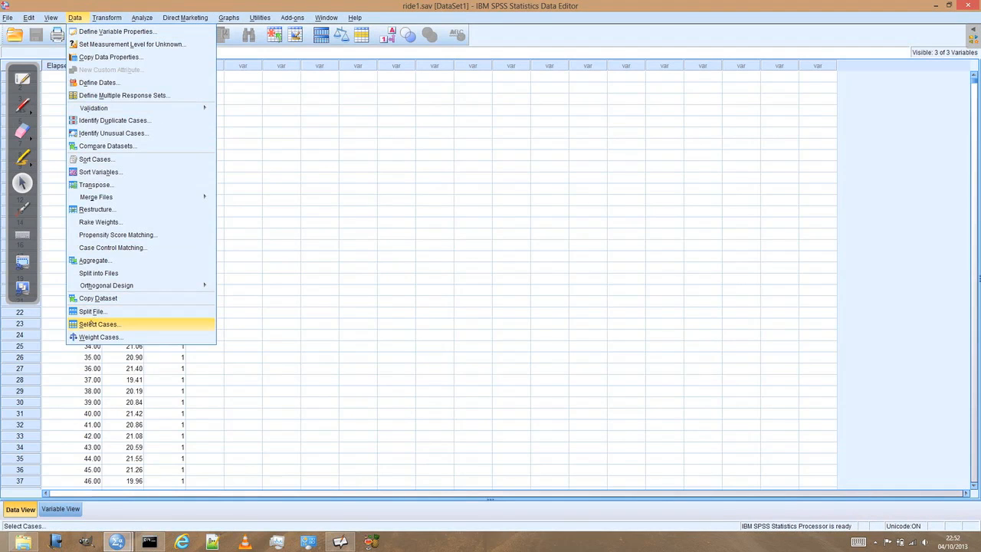
left_click(98, 324)
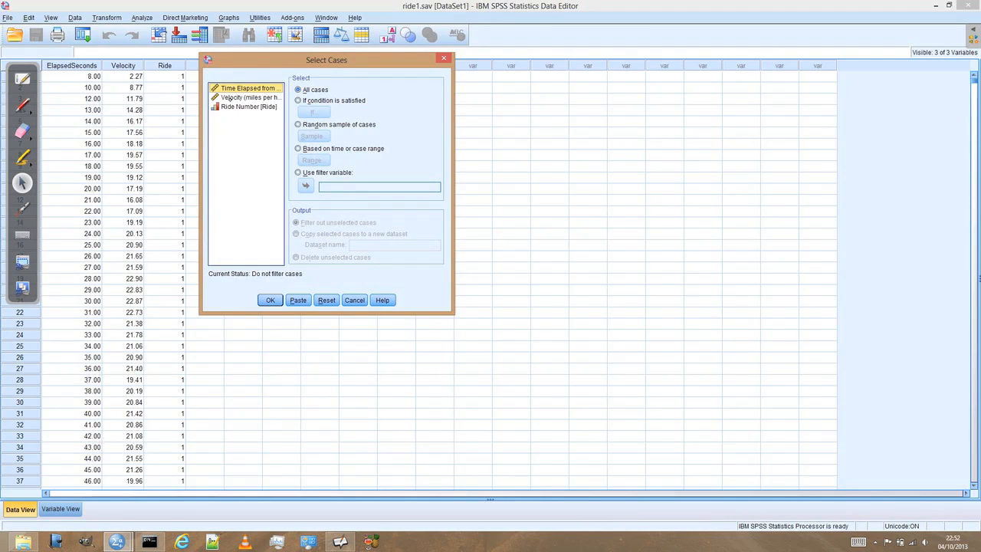
left_click(238, 97)
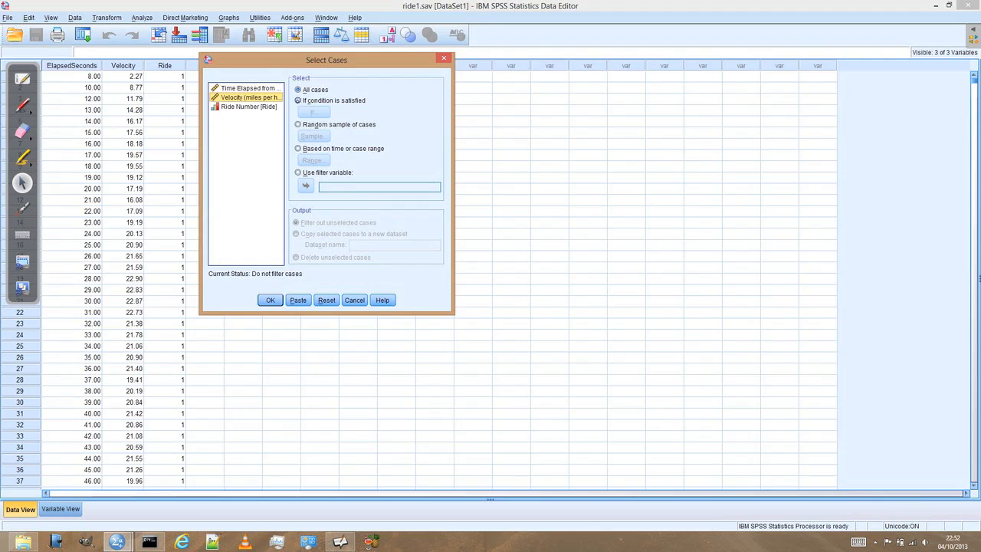
left_click(298, 101)
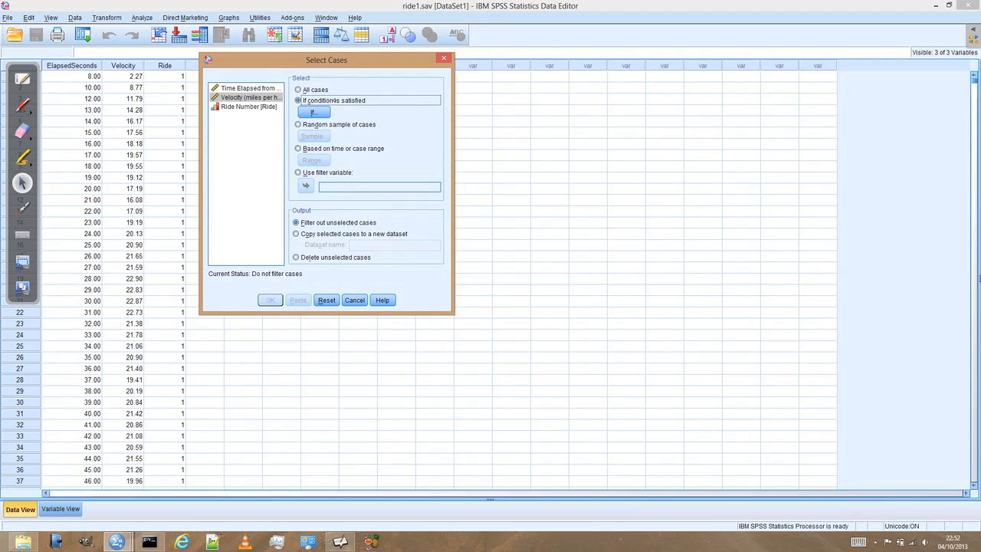
Step: In the If builder, enter the first condition Velocity > 10 followed by the AND operator
left_click(309, 111)
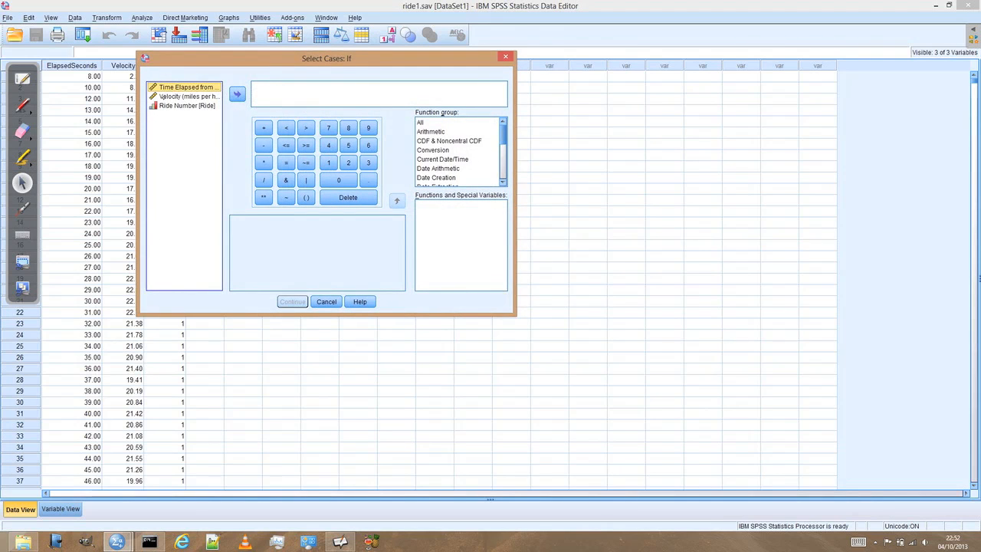
left_click(164, 97)
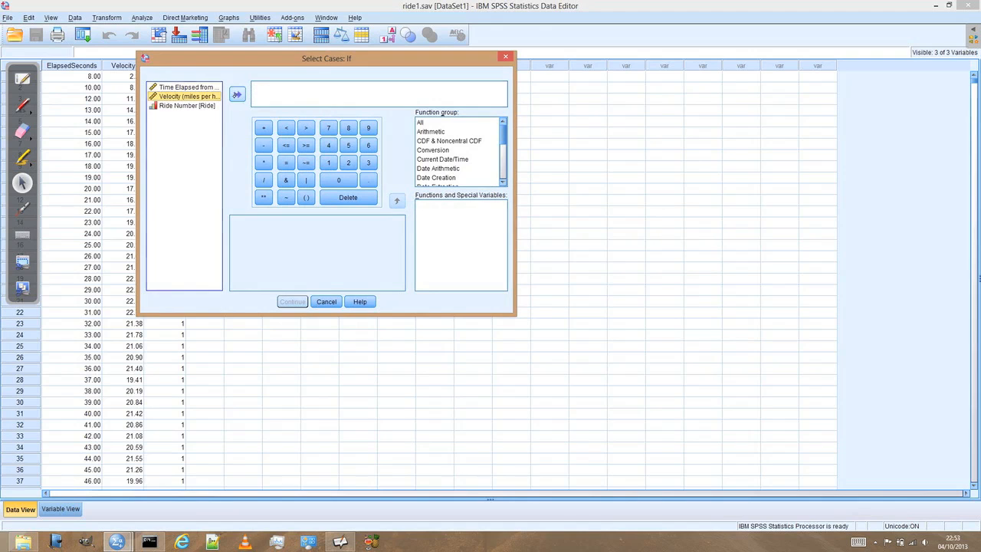
left_click(238, 95)
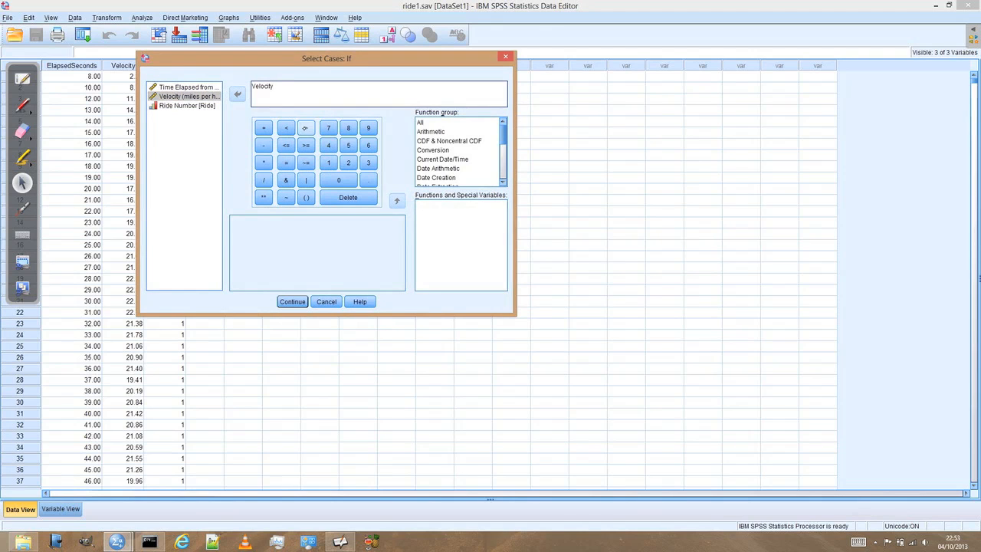
left_click(305, 128)
left_click(328, 163)
left_click(329, 181)
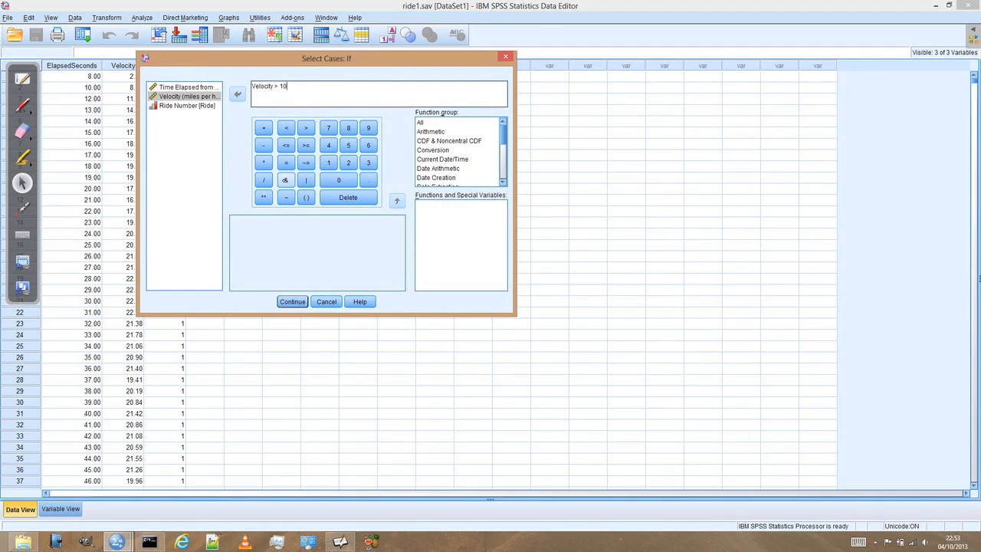
left_click(285, 179)
left_click(288, 198)
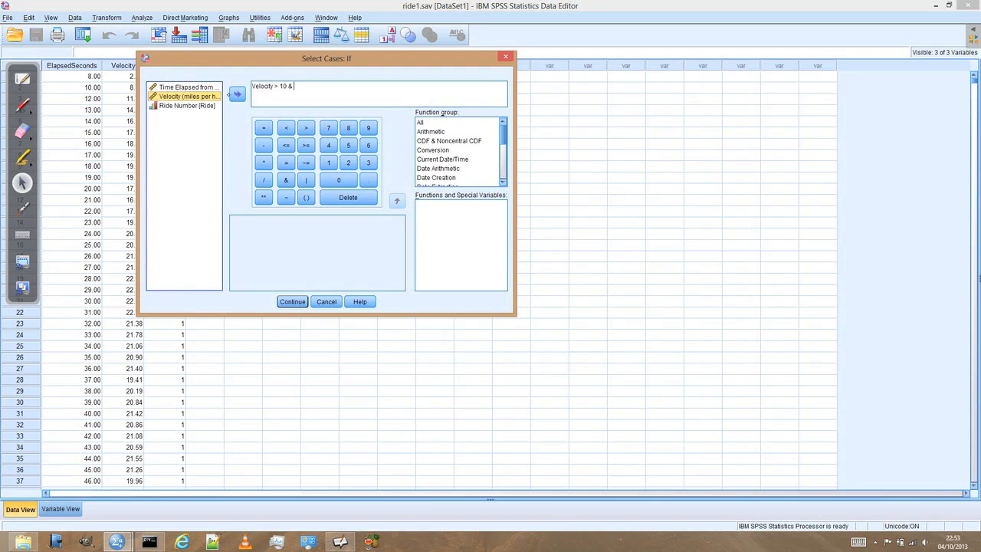
Step: Complete the condition as Velocity > 10 & Velocity < 30 and confirm it
left_click(237, 93)
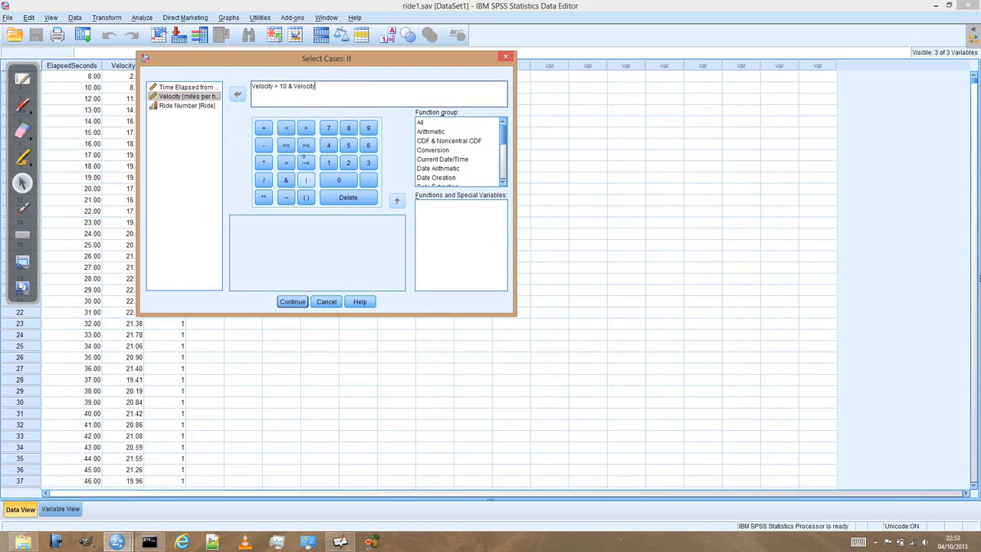
left_click(286, 128)
left_click(368, 163)
left_click(338, 179)
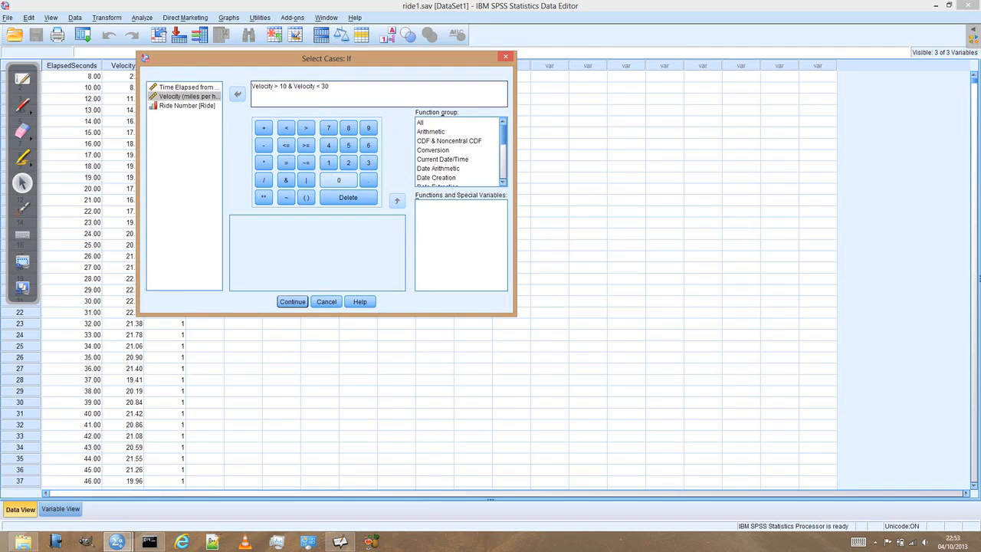
left_click(292, 302)
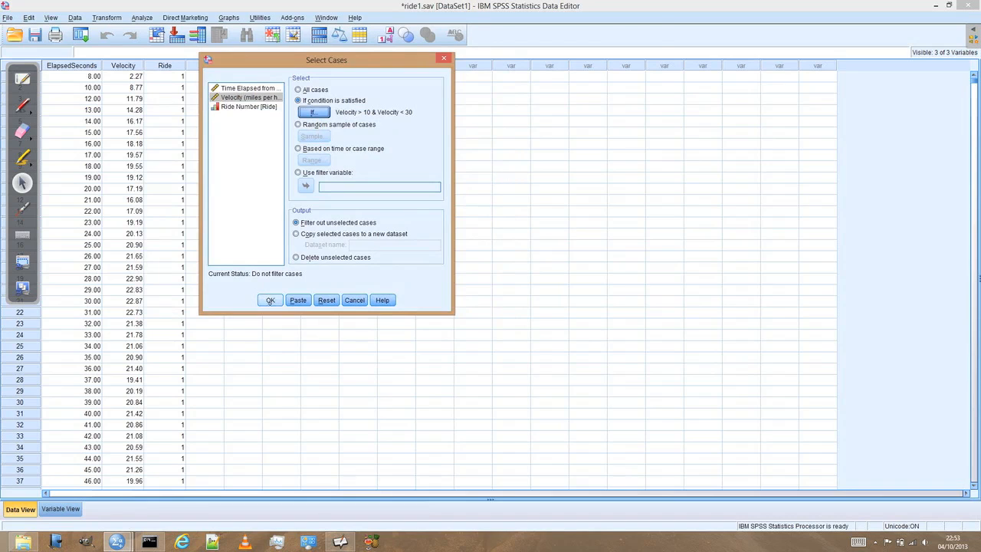
Step: Apply the velocity case filter and inspect the new filter_$ column in the data
left_click(270, 300)
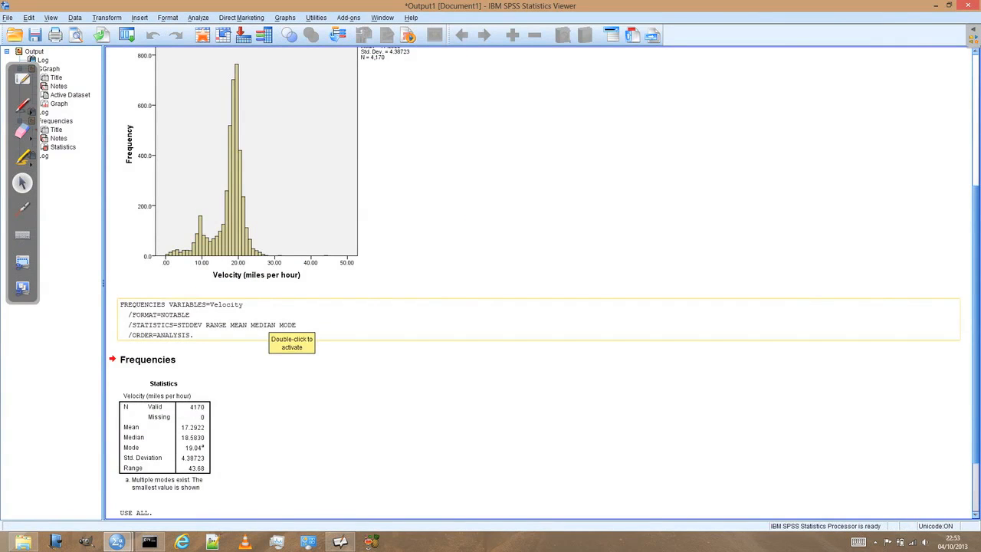
mouse_move(116, 542)
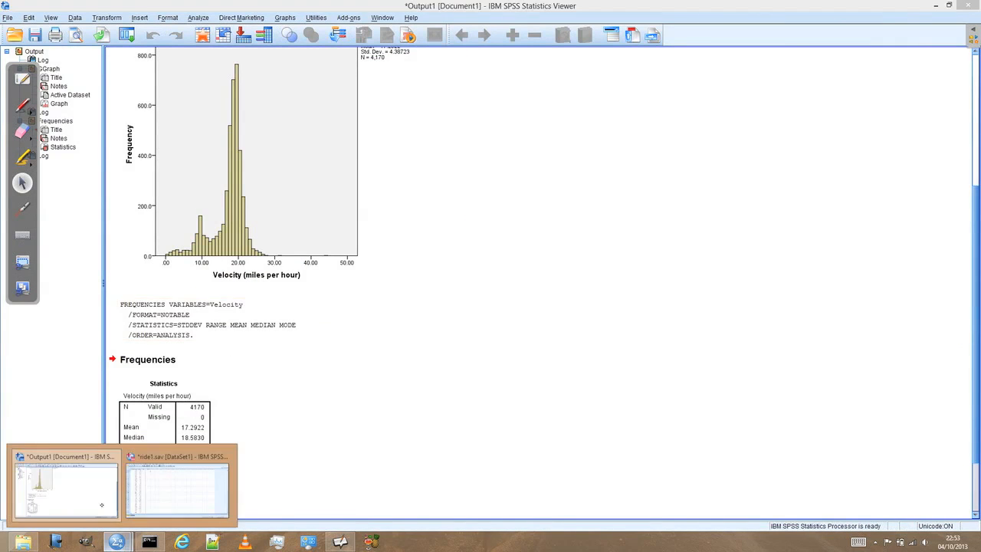
left_click(172, 495)
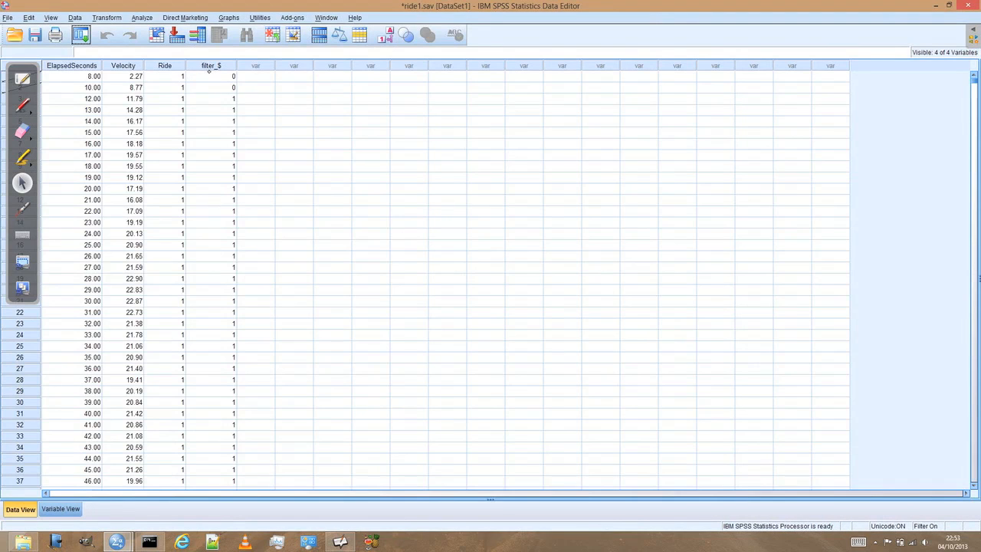
left_click(211, 65)
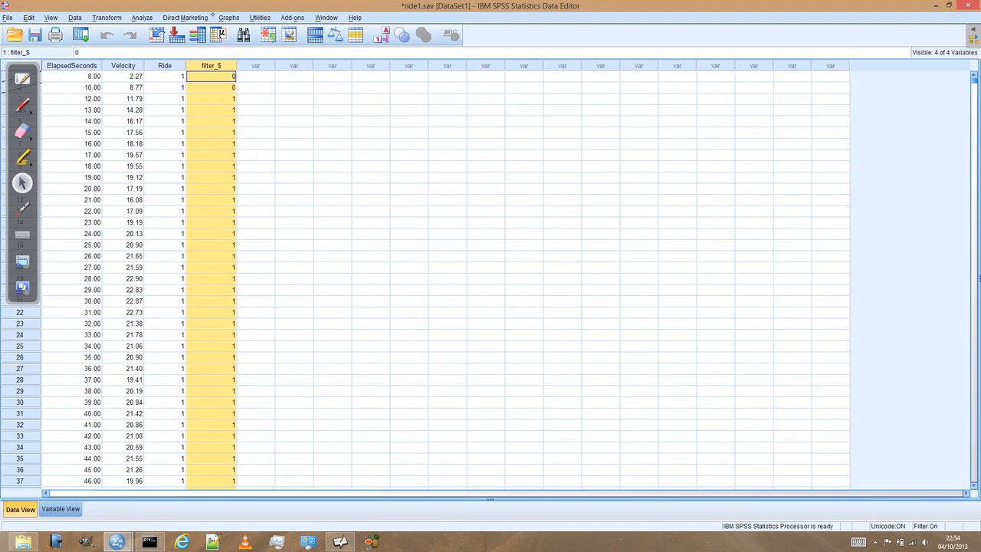
Step: In Chart Builder, reset and create a simple histogram with Velocity on the X-axis for the filtered cases
left_click(229, 17)
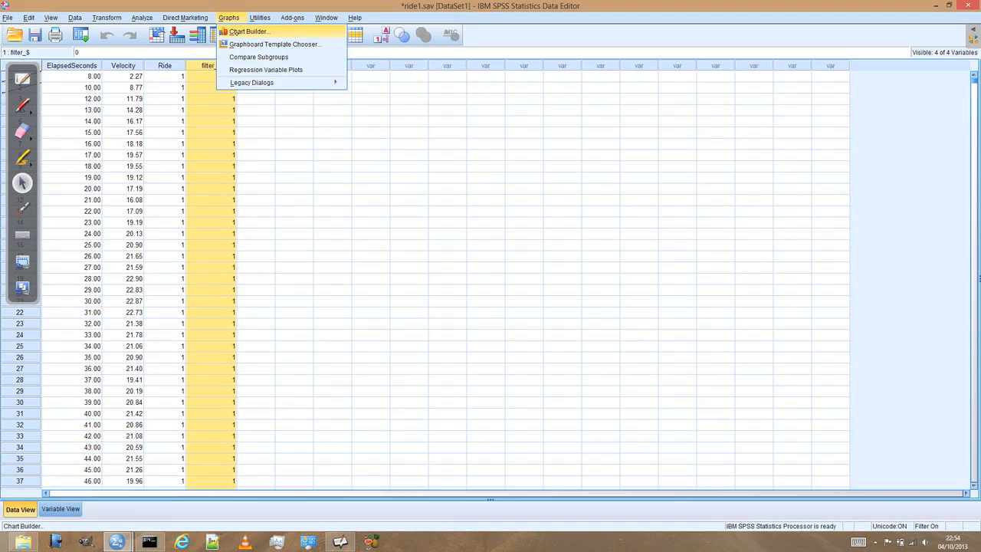
left_click(248, 31)
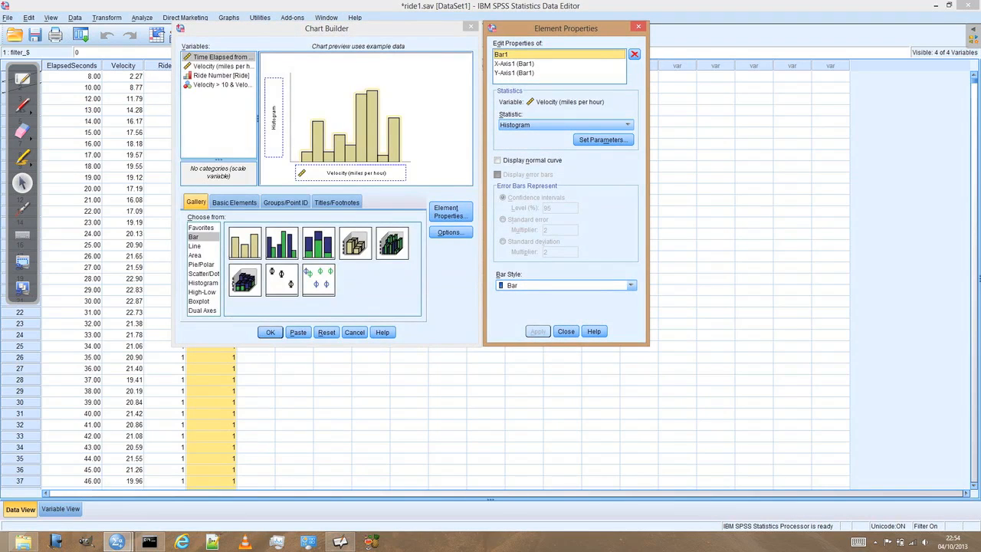
left_click(326, 332)
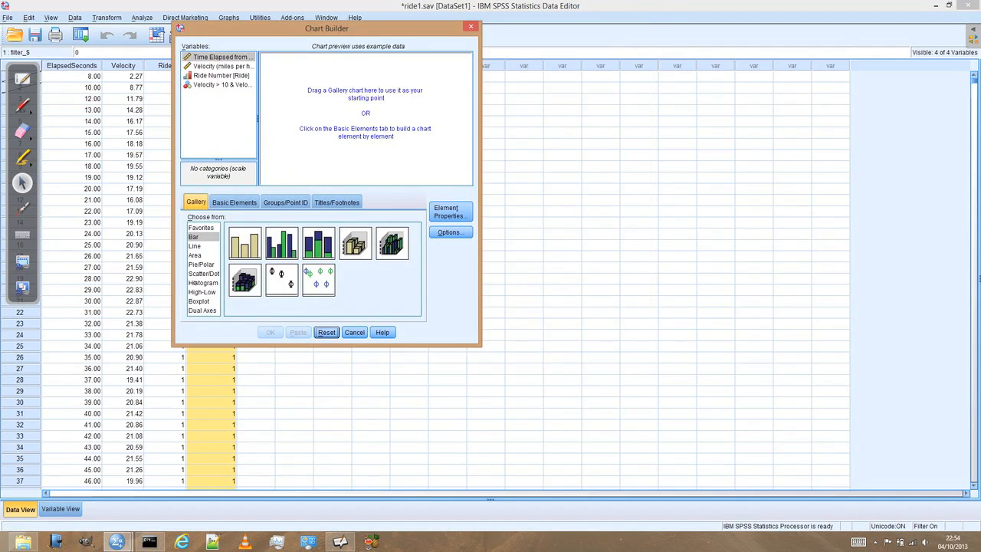
left_click(203, 283)
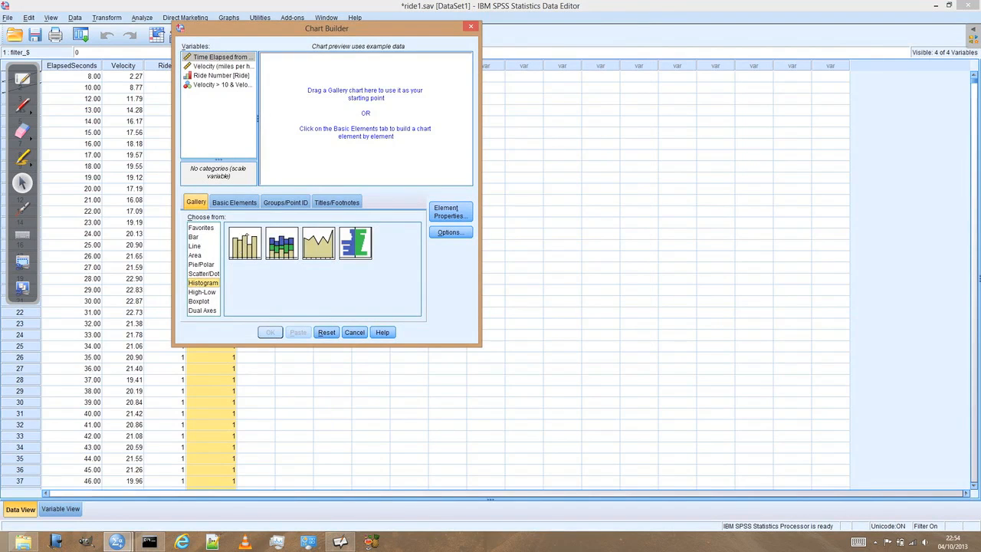
left_click_drag(245, 244, 341, 119)
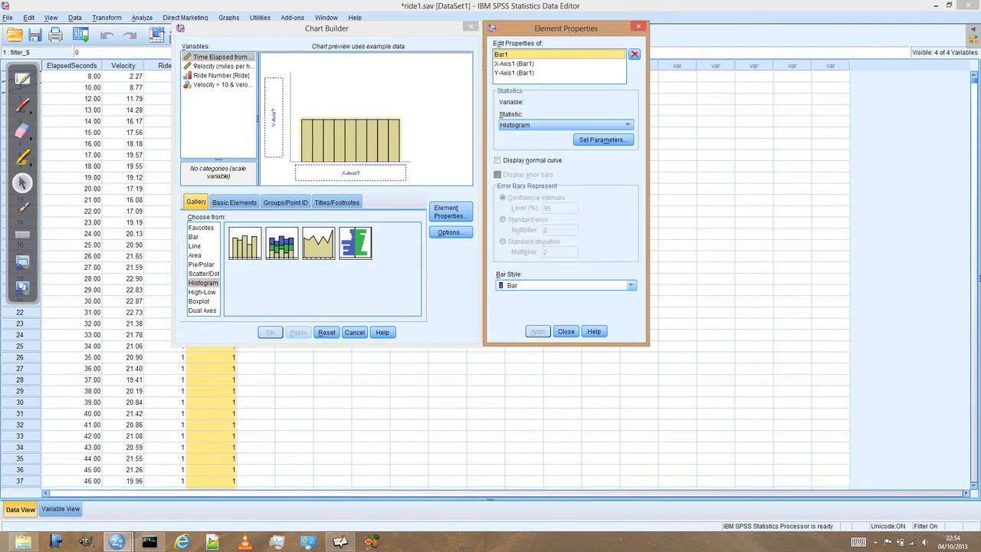
left_click(221, 66)
left_click_drag(221, 66, 330, 175)
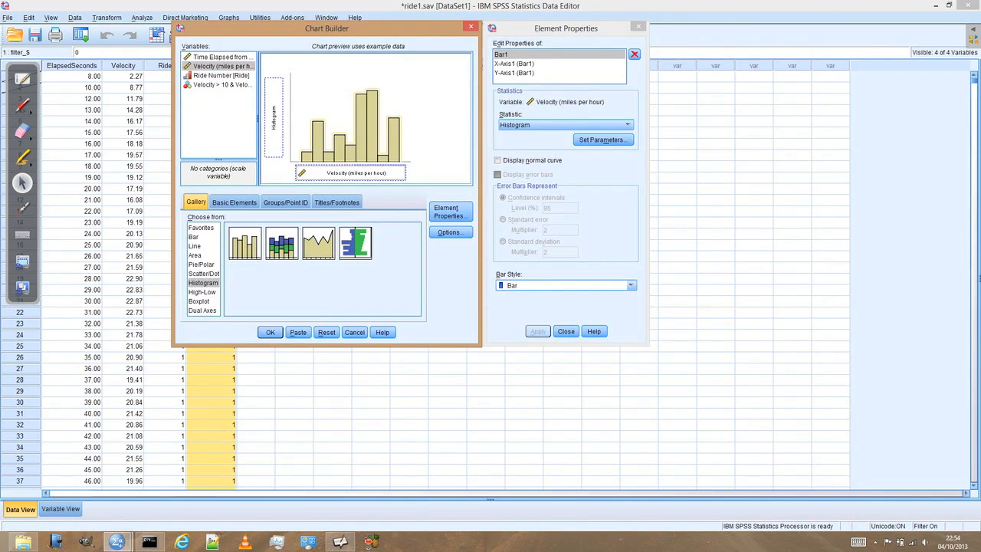
left_click(269, 332)
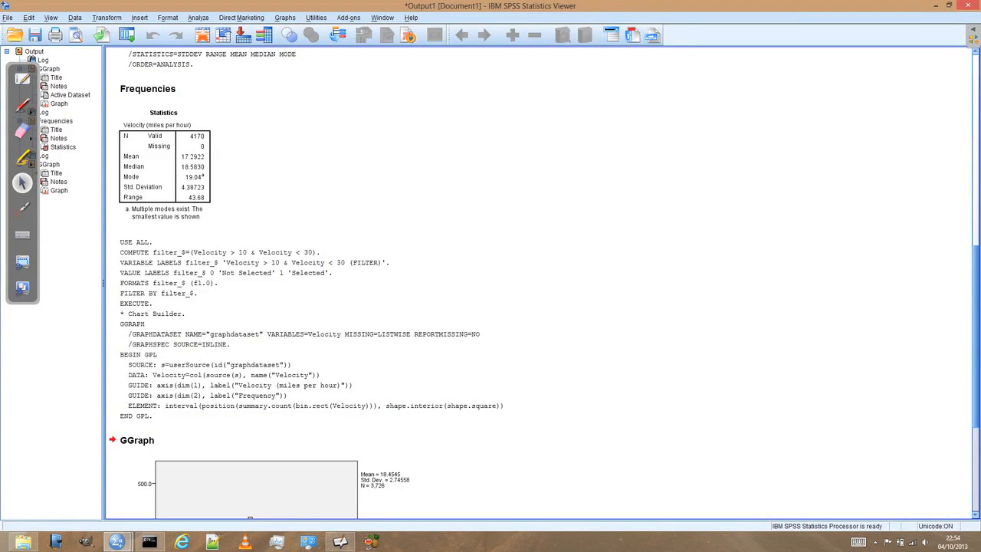
scroll(537, 307, "down", 5)
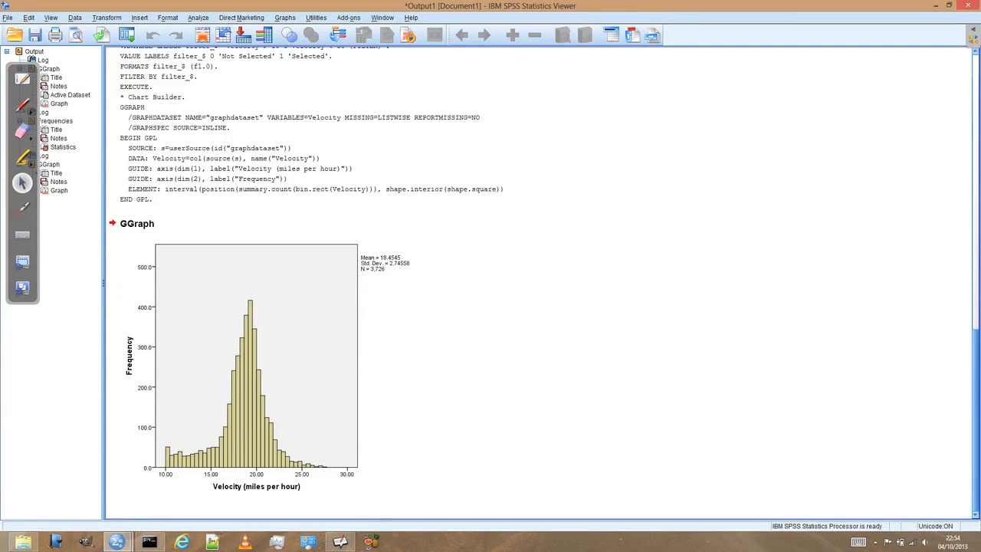
left_click(167, 458)
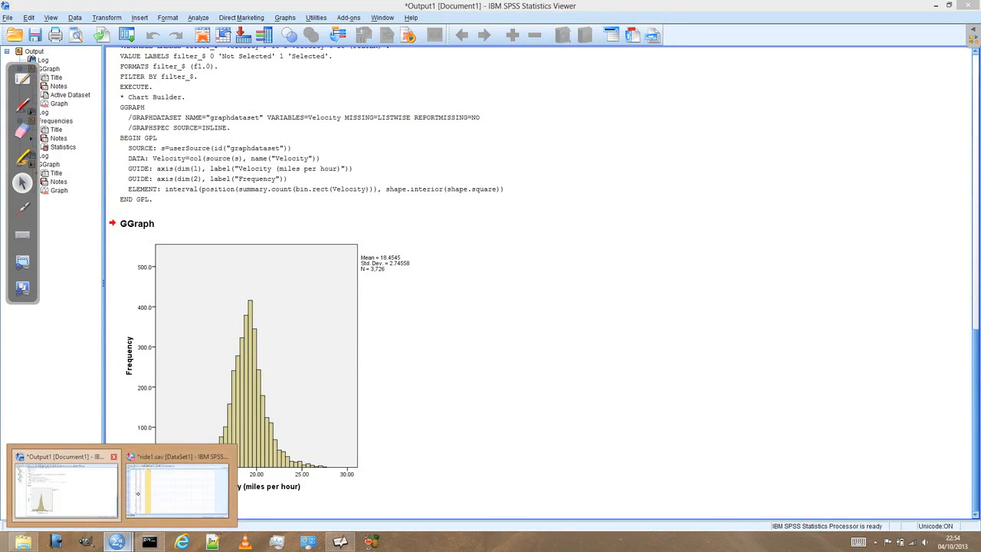
Step: Rerun Frequencies on Velocity with the same statistics so the table reflects the filtered cases
left_click(176, 490)
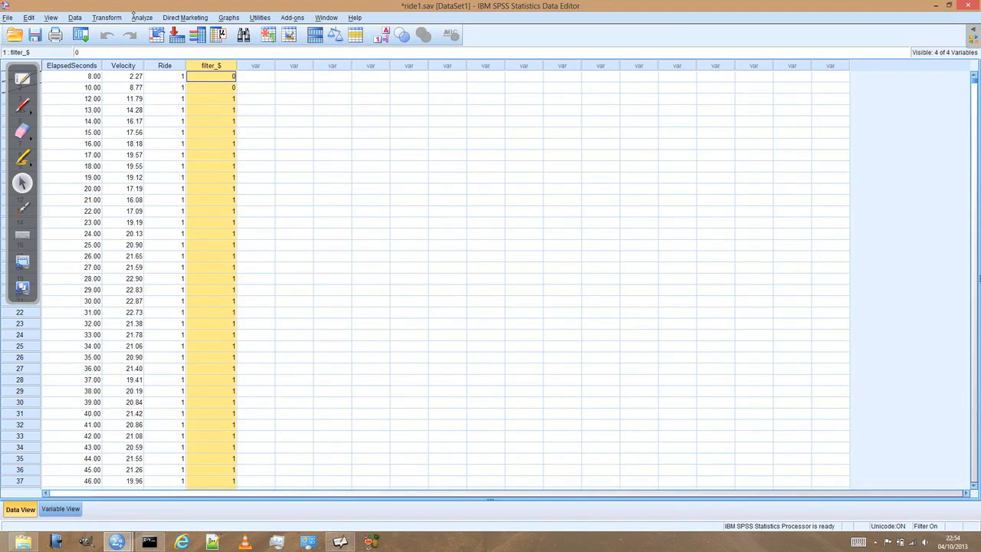
left_click(142, 17)
mouse_move(173, 43)
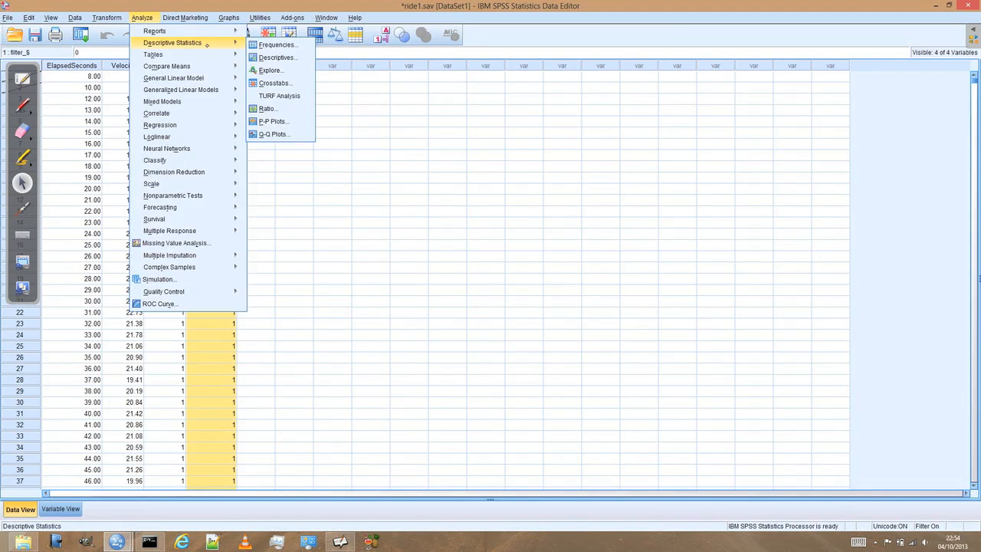
left_click(275, 44)
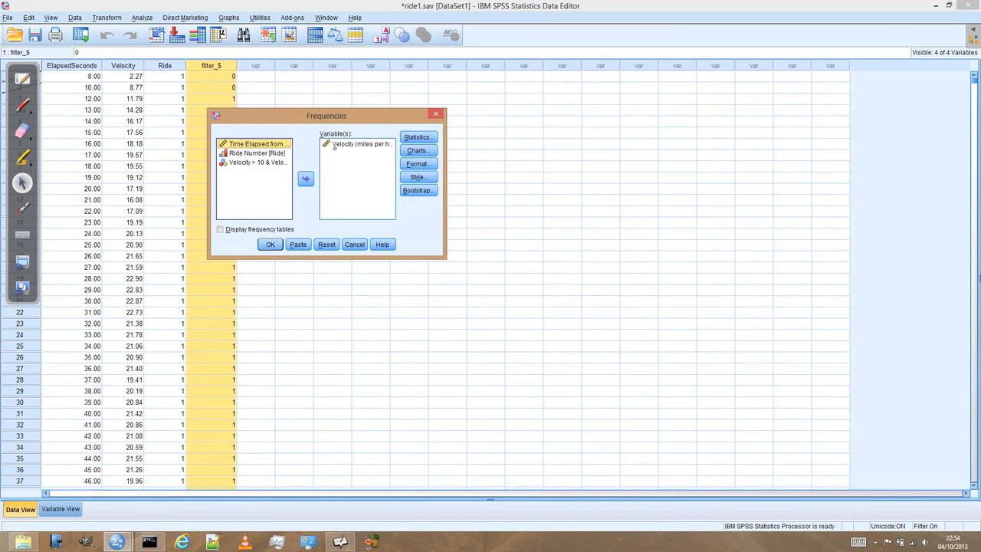
left_click(416, 137)
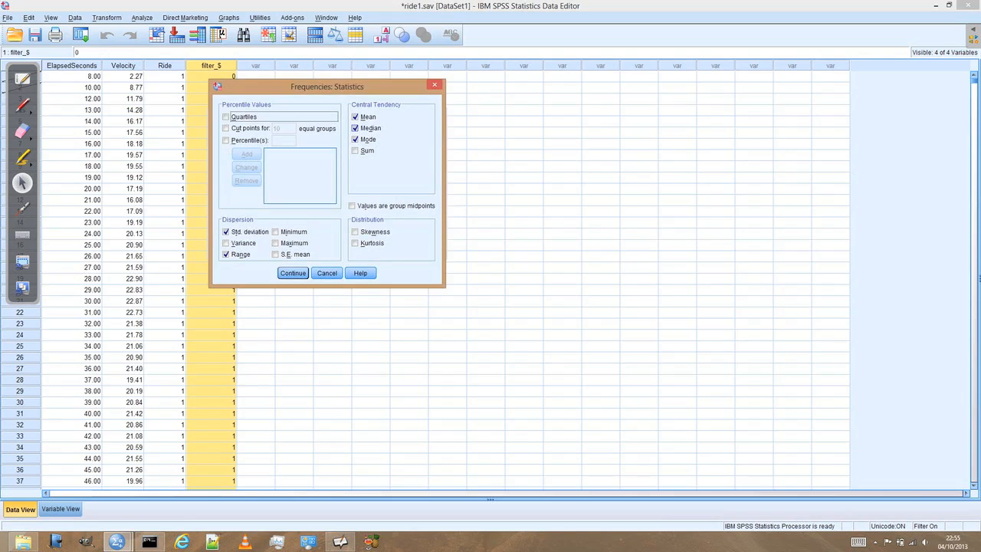
left_click(293, 273)
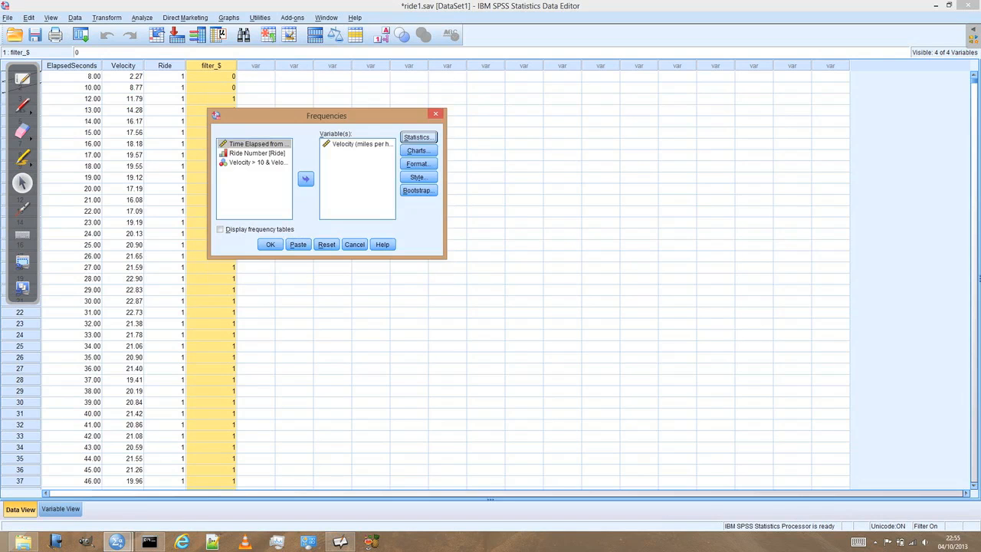
left_click(270, 244)
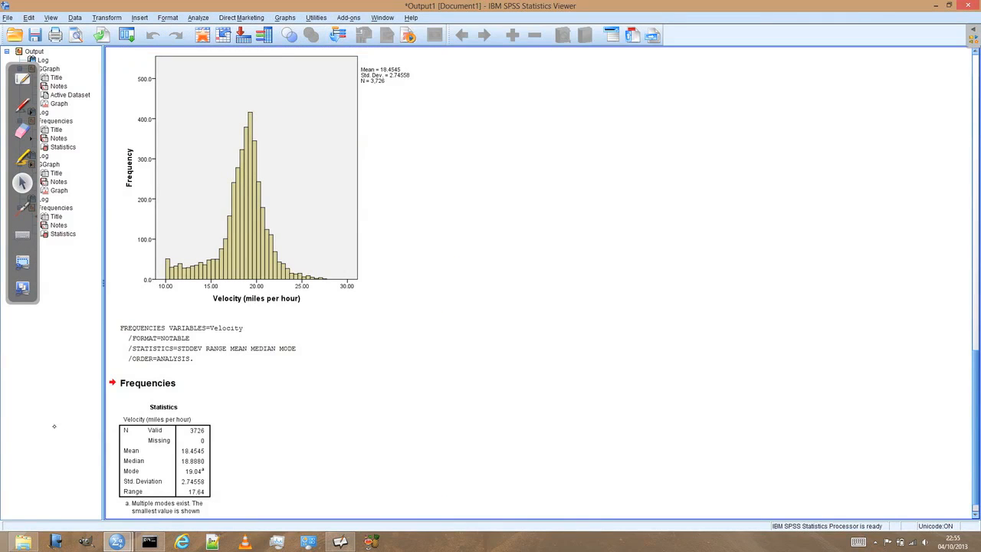
left_click(217, 435)
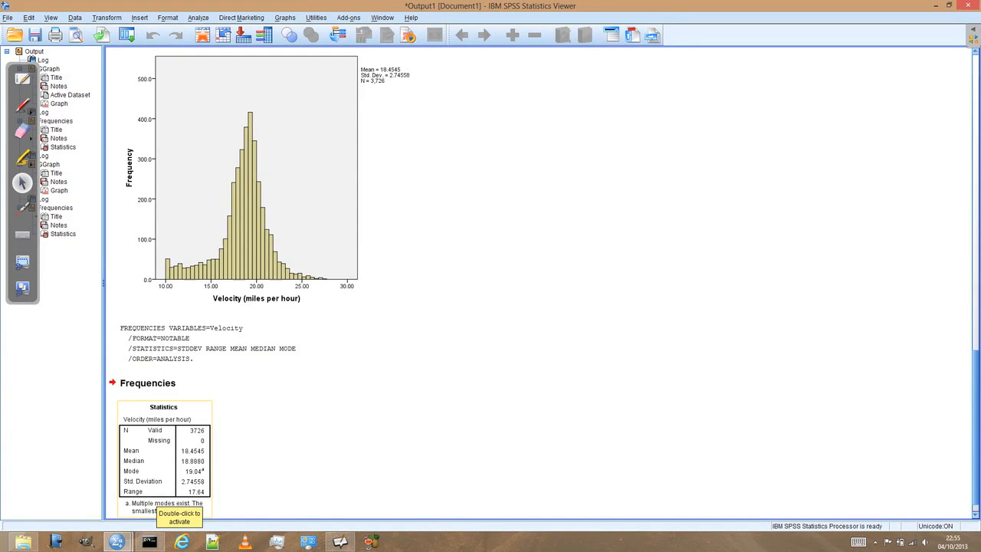
left_click(202, 122)
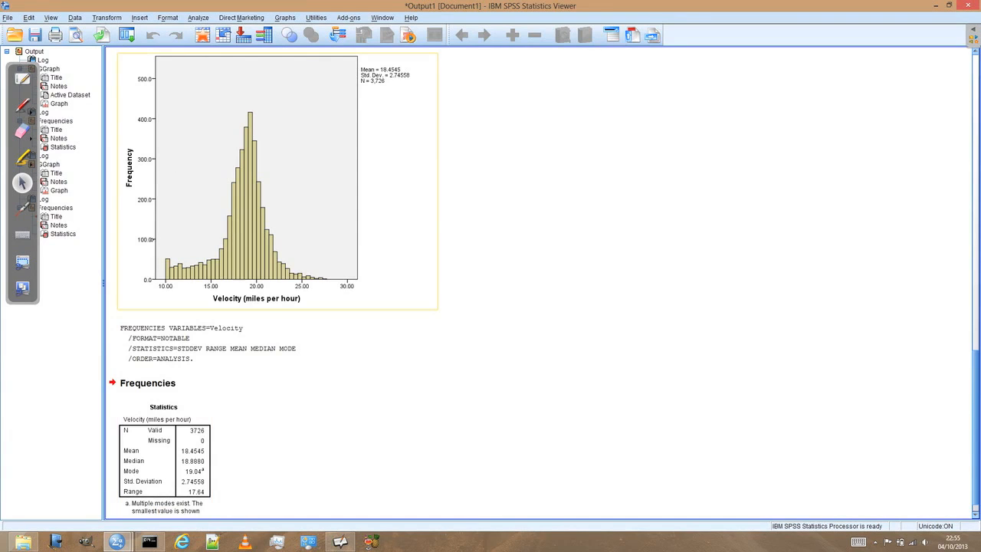